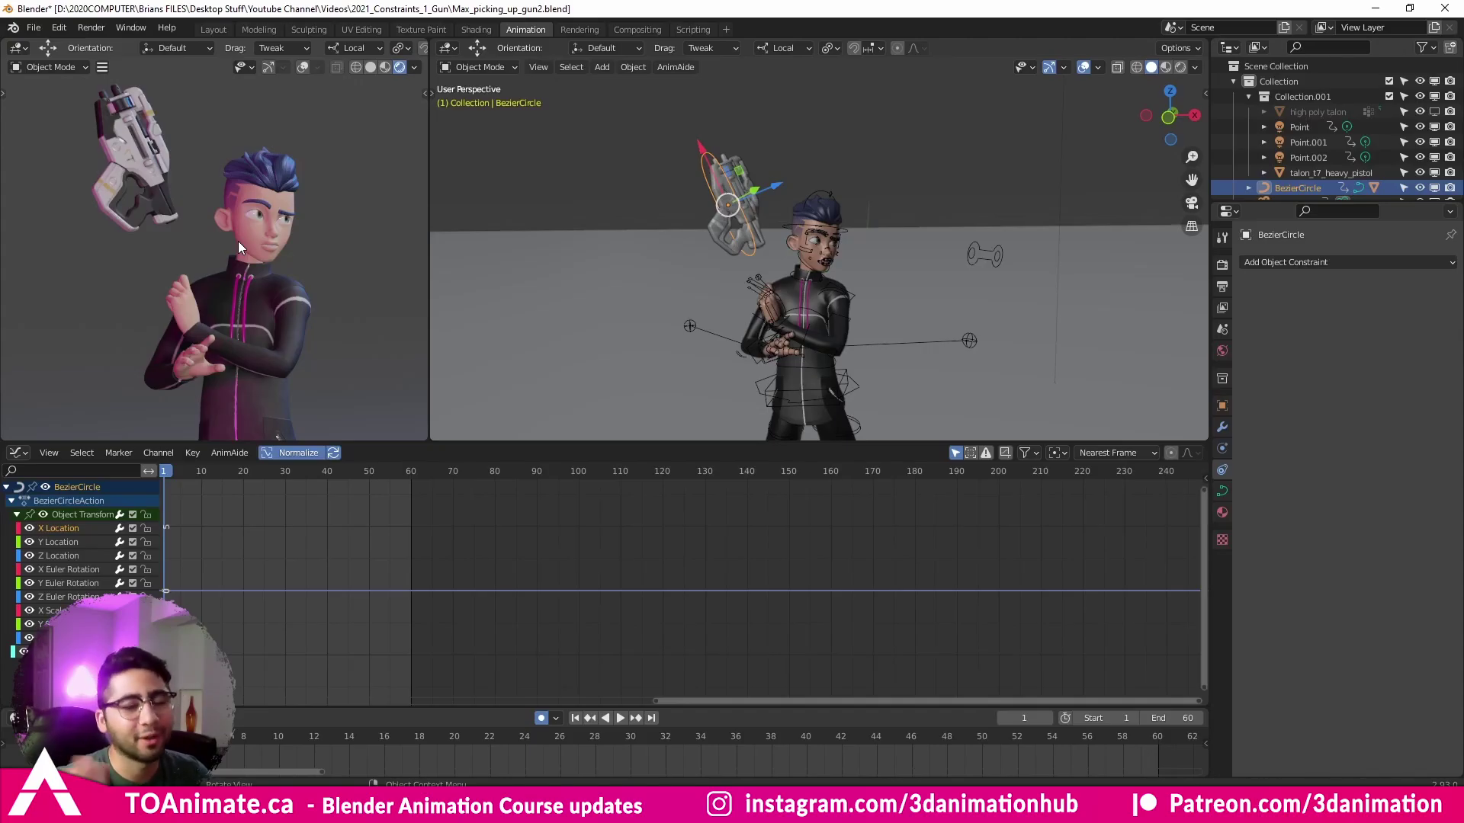
Step: Slide the BezierCircle along its local X axis into the character's hand and keyframe that position
{"action": "middle_click_drag", "start_coordinate": [715, 212], "coordinate": [1017, 132]}
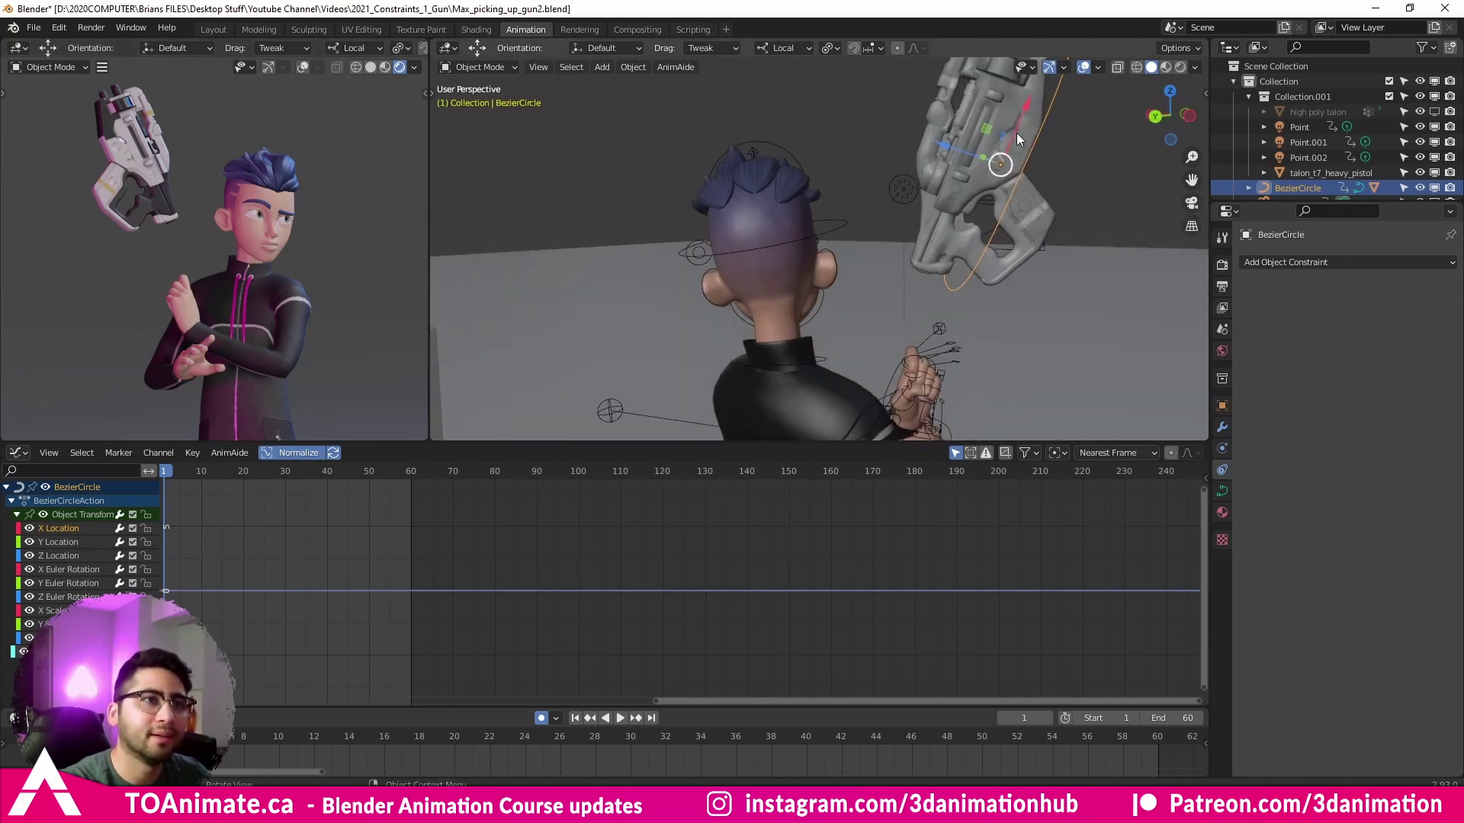
{"action": "key", "text": "g"}
{"action": "key", "text": "x"}
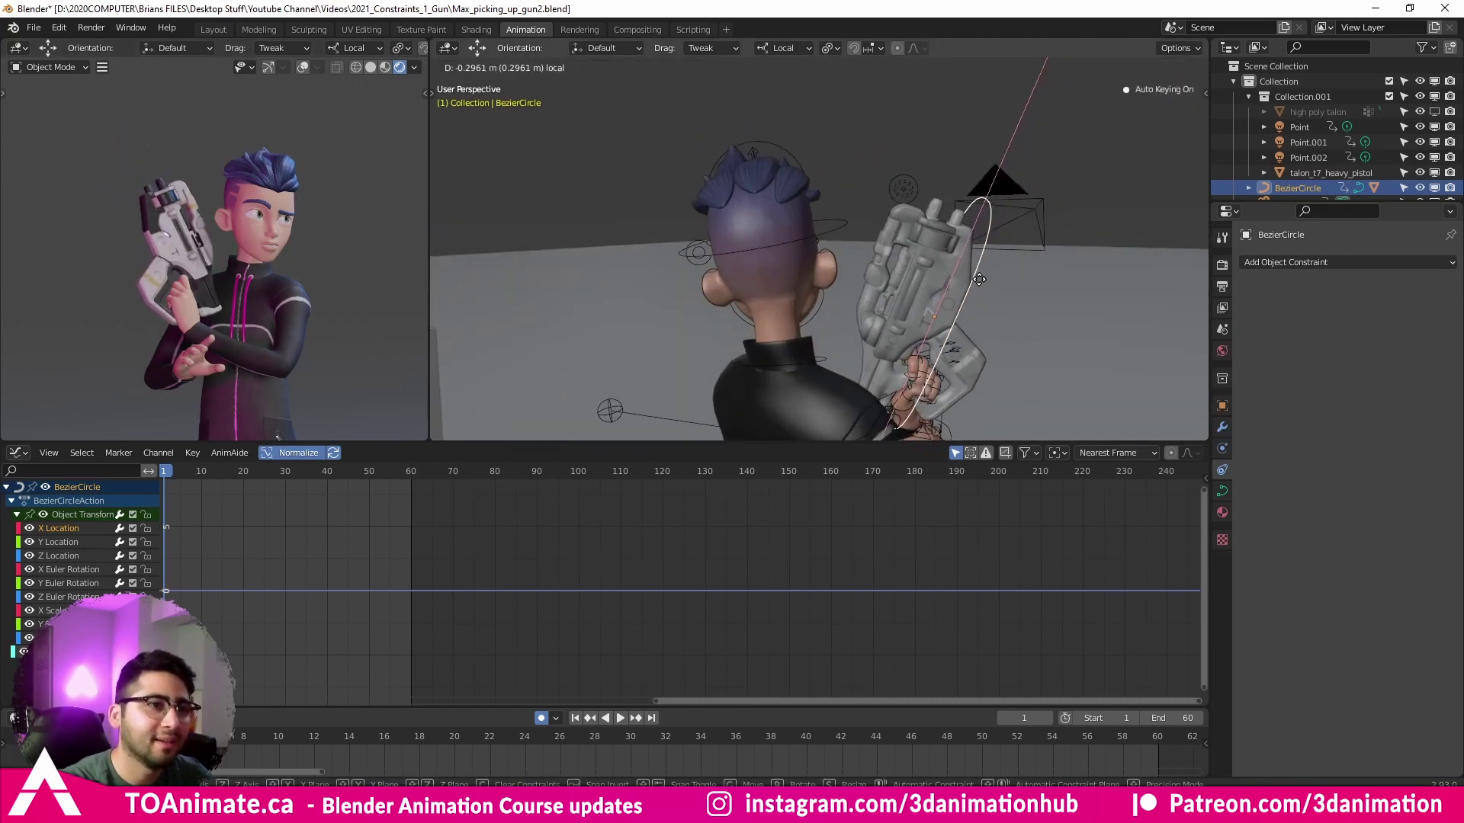
{"action": "left_click", "coordinate": [979, 298]}
{"action": "middle_click_drag", "start_coordinate": [979, 299], "coordinate": [985, 316]}
{"action": "scroll", "coordinate": [808, 282], "scroll_direction": "up", "scroll_amount": 6}
{"action": "key", "text": "g"}
{"action": "key", "text": "x"}
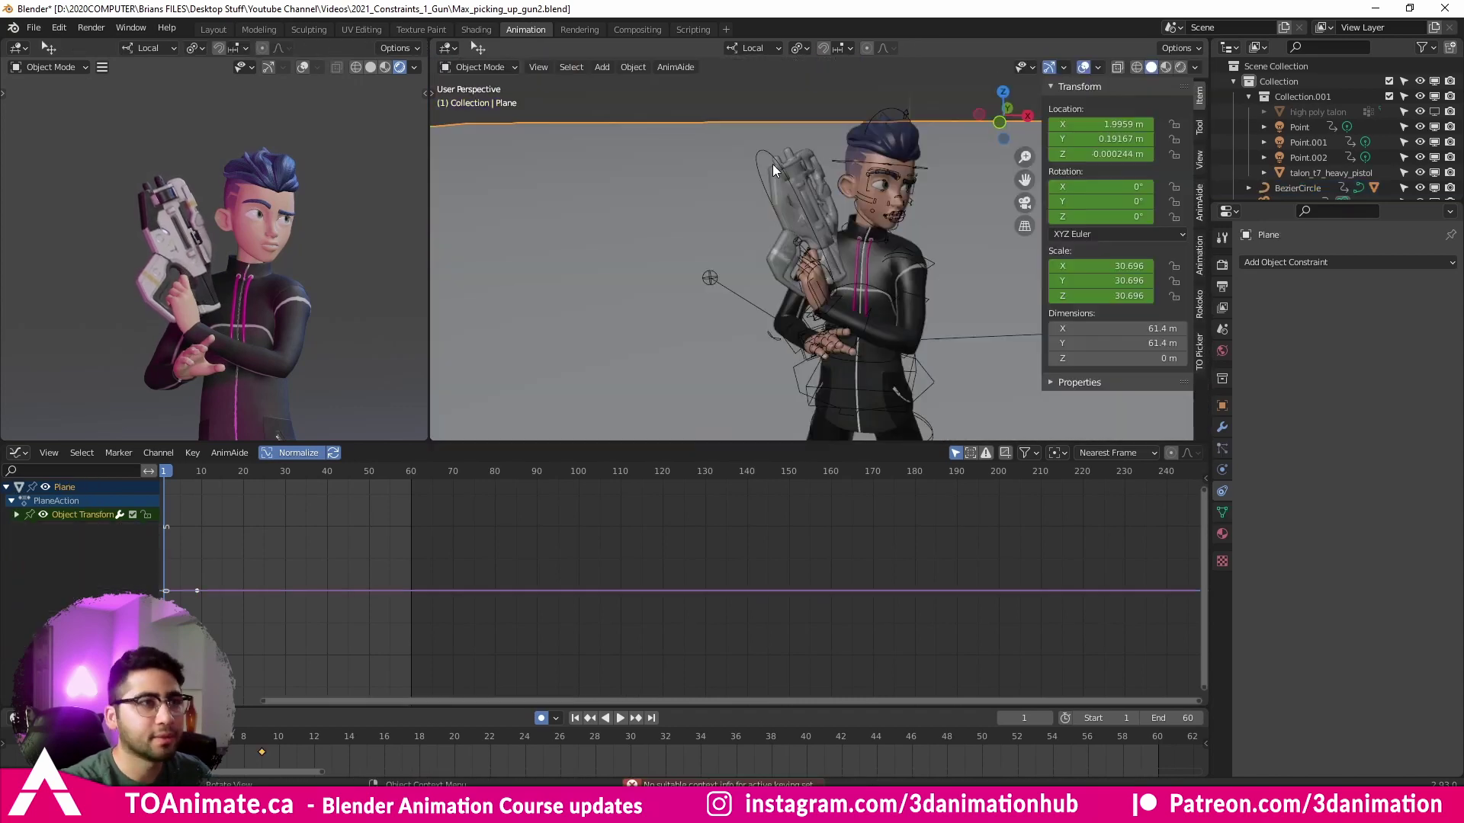
{"action": "key", "text": "i"}
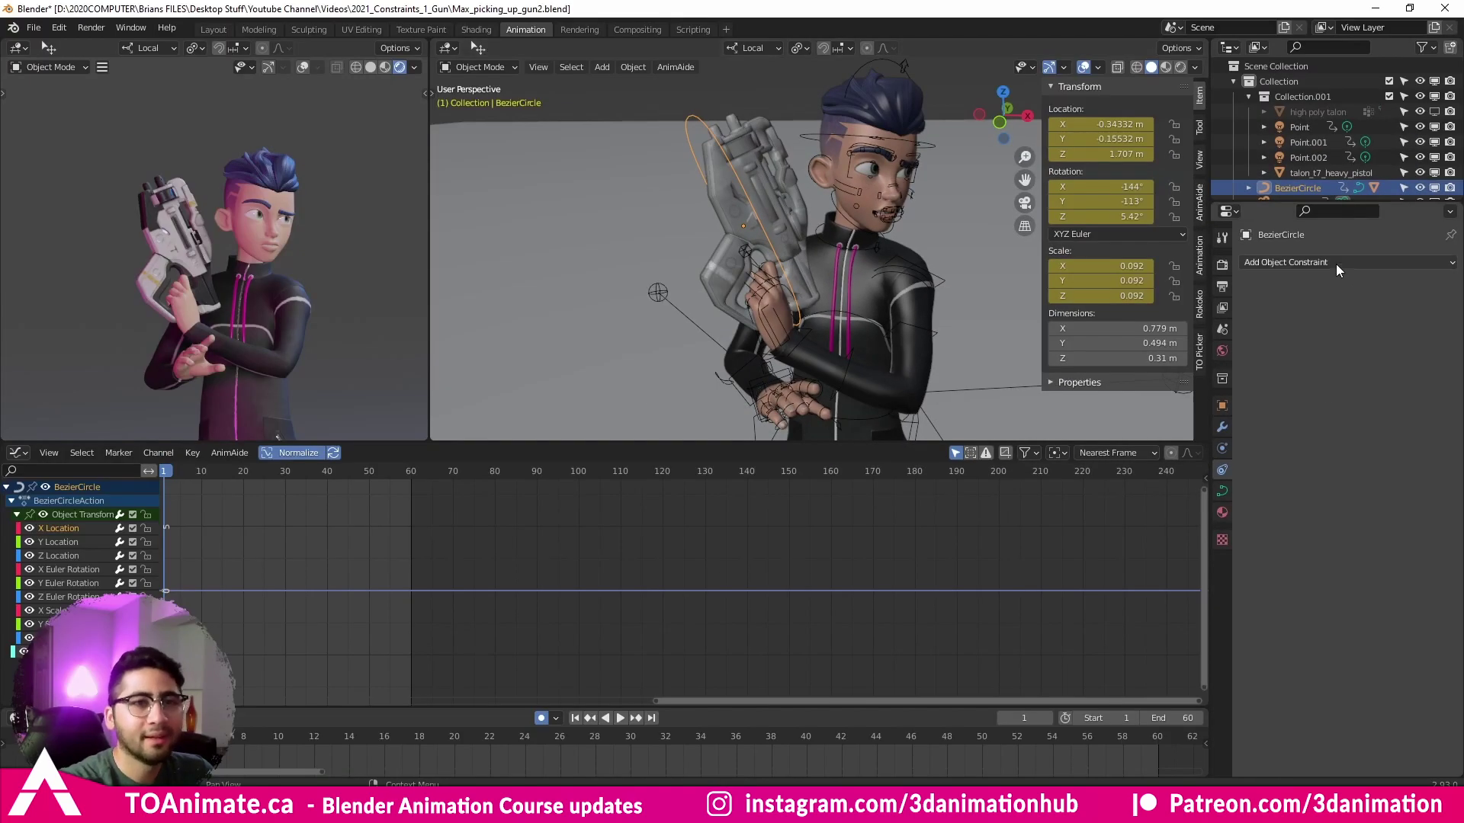
Step: Add a Child Of constraint to the BezierCircle with target Max_proxy and bone hand_ik.L
{"action": "left_click", "coordinate": [1336, 262]}
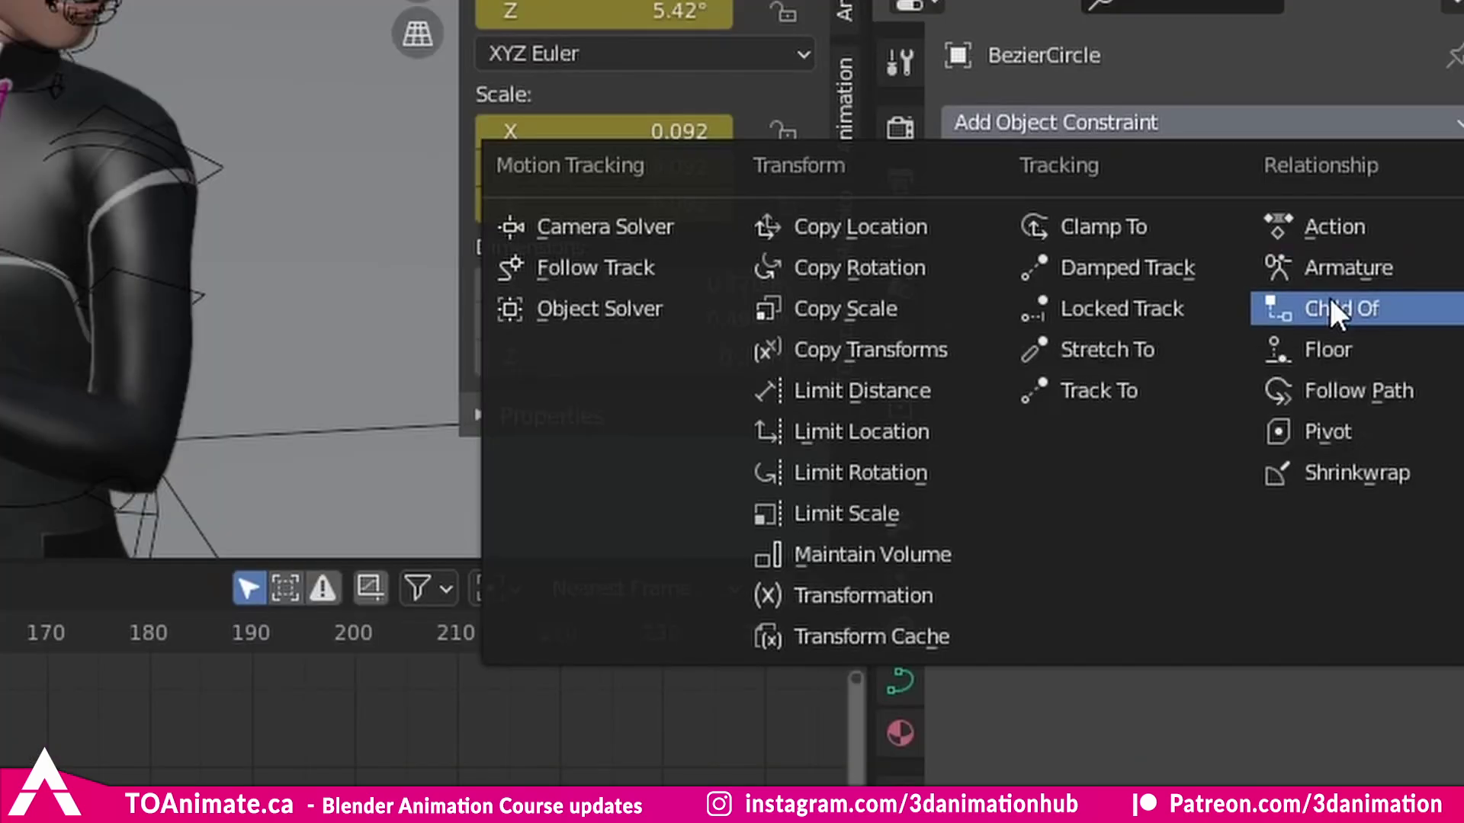
{"action": "left_click", "coordinate": [1330, 304]}
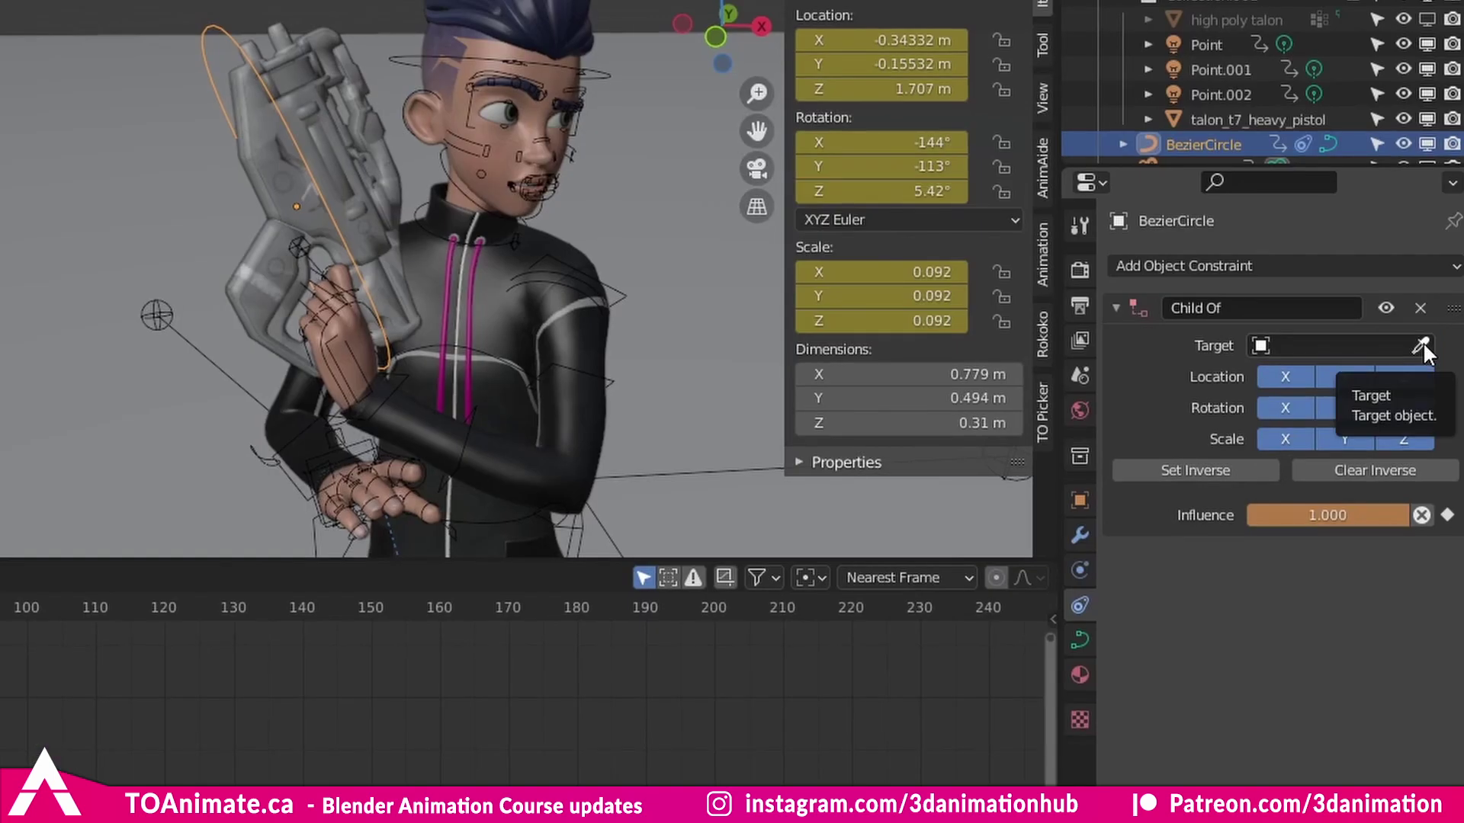
{"action": "left_click", "coordinate": [1430, 311]}
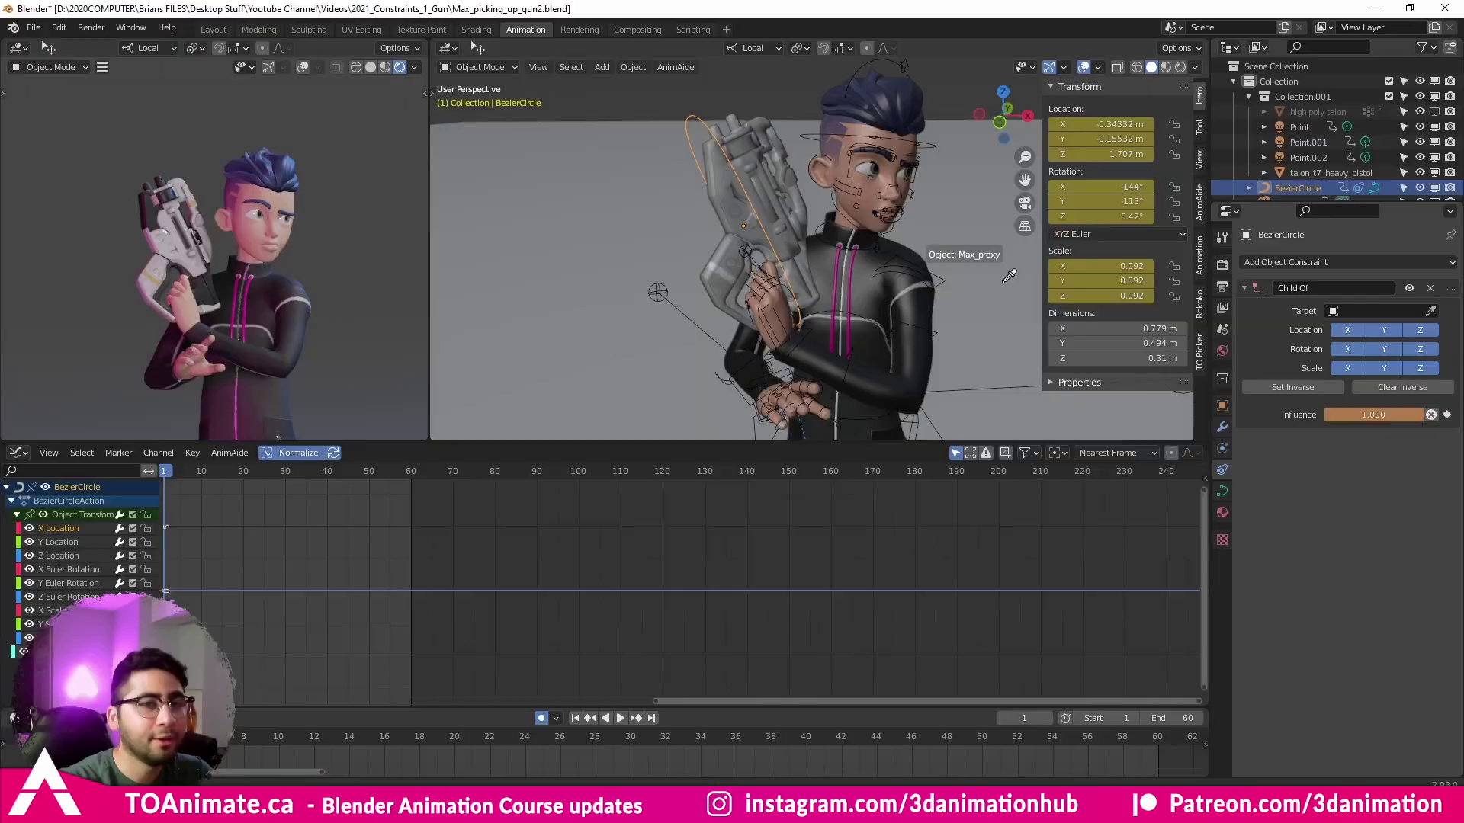
{"action": "left_click", "coordinate": [942, 276]}
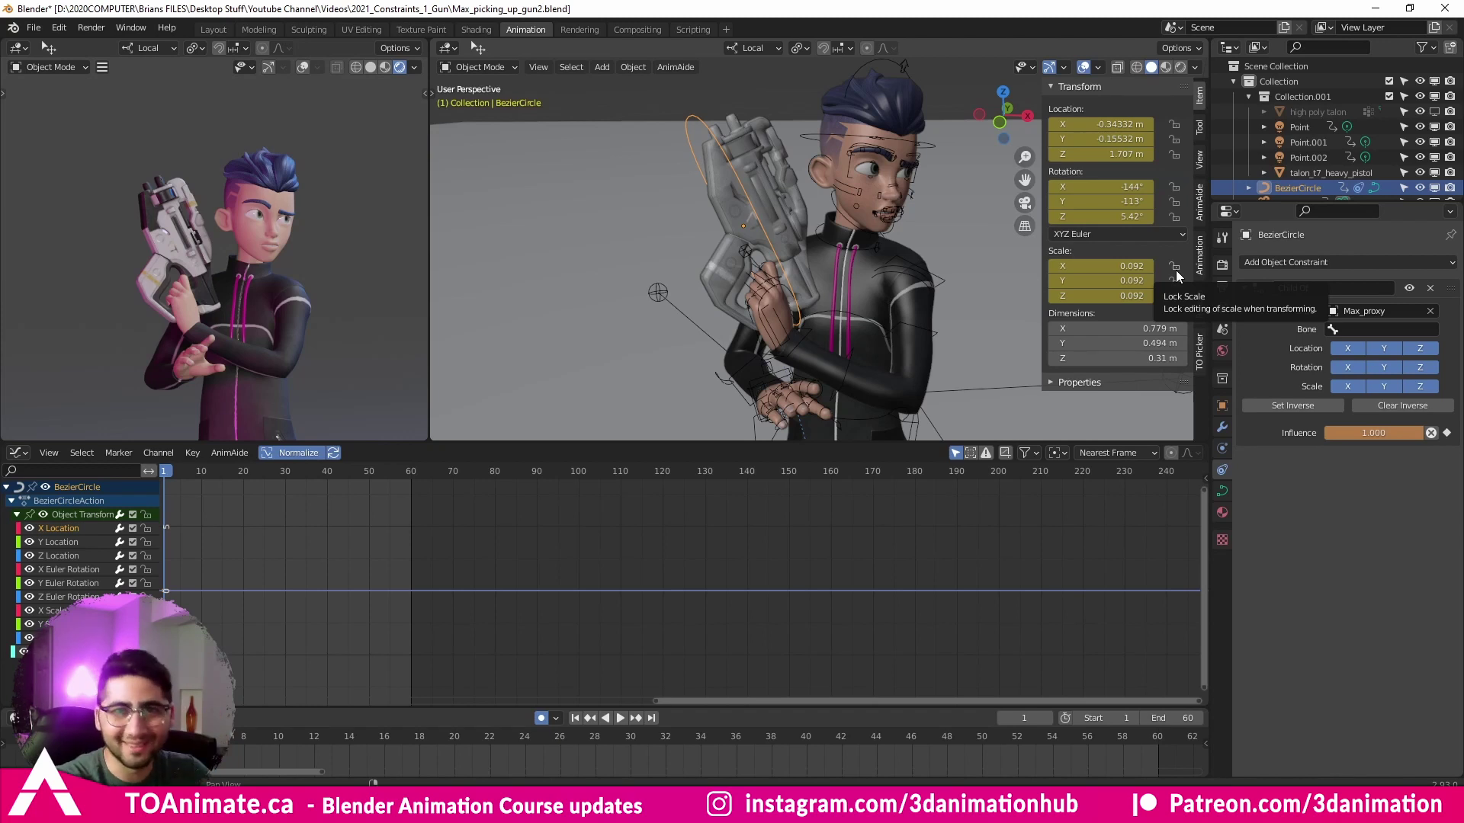
{"action": "left_click", "coordinate": [1356, 330]}
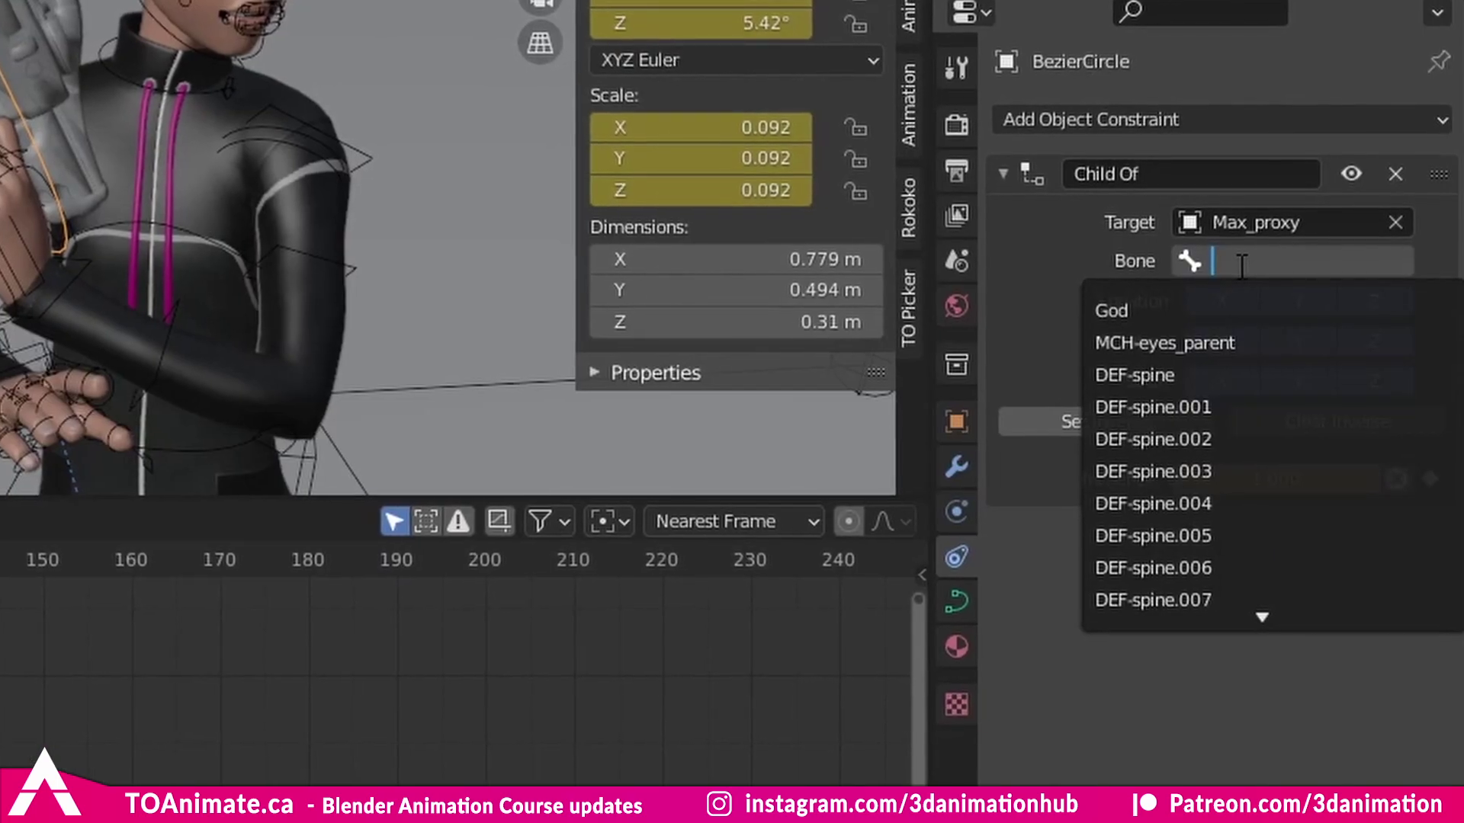
{"action": "type", "text": "hand_ik_"}
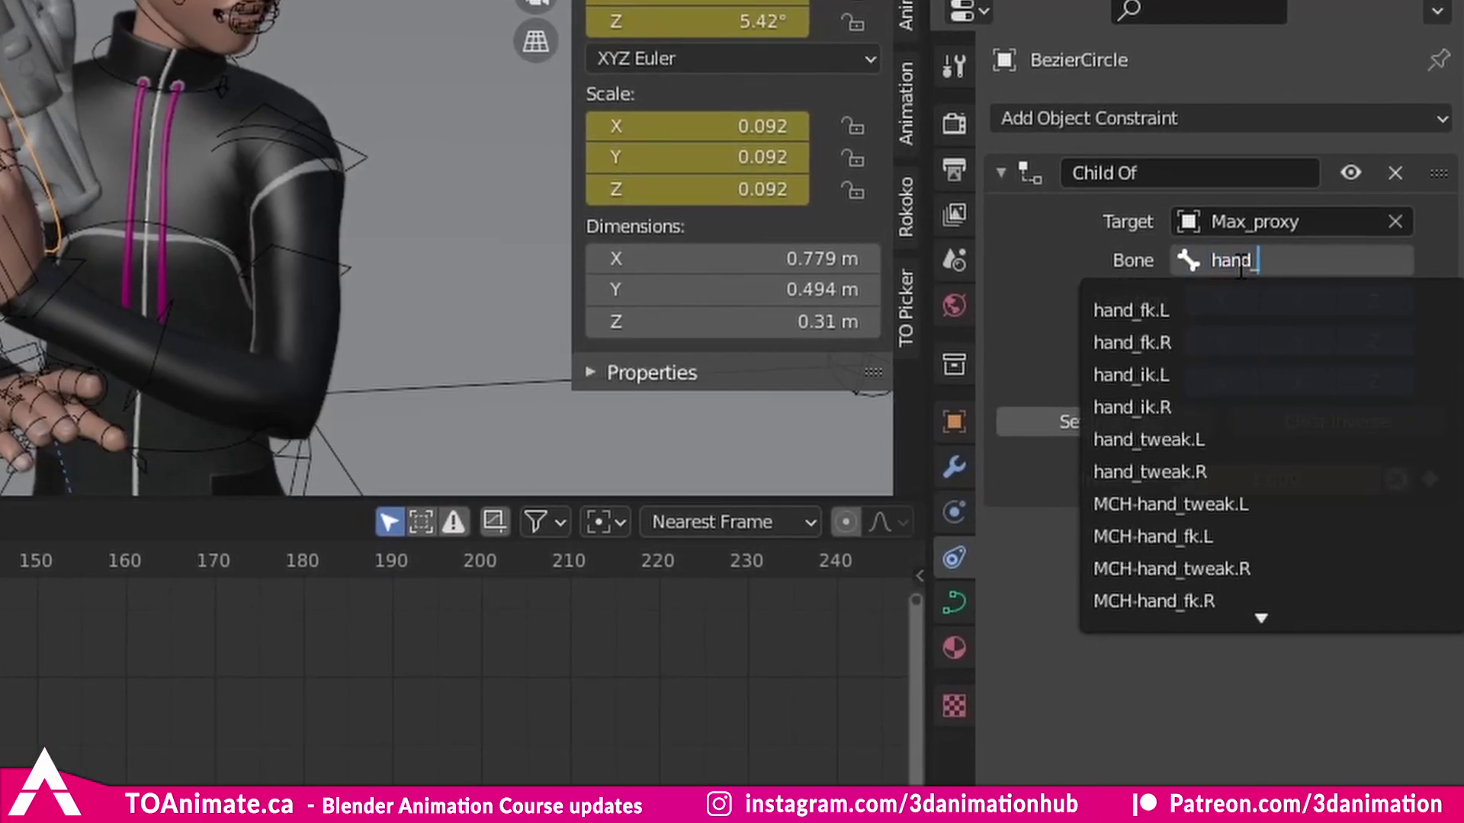
{"action": "type", "text": "l"}
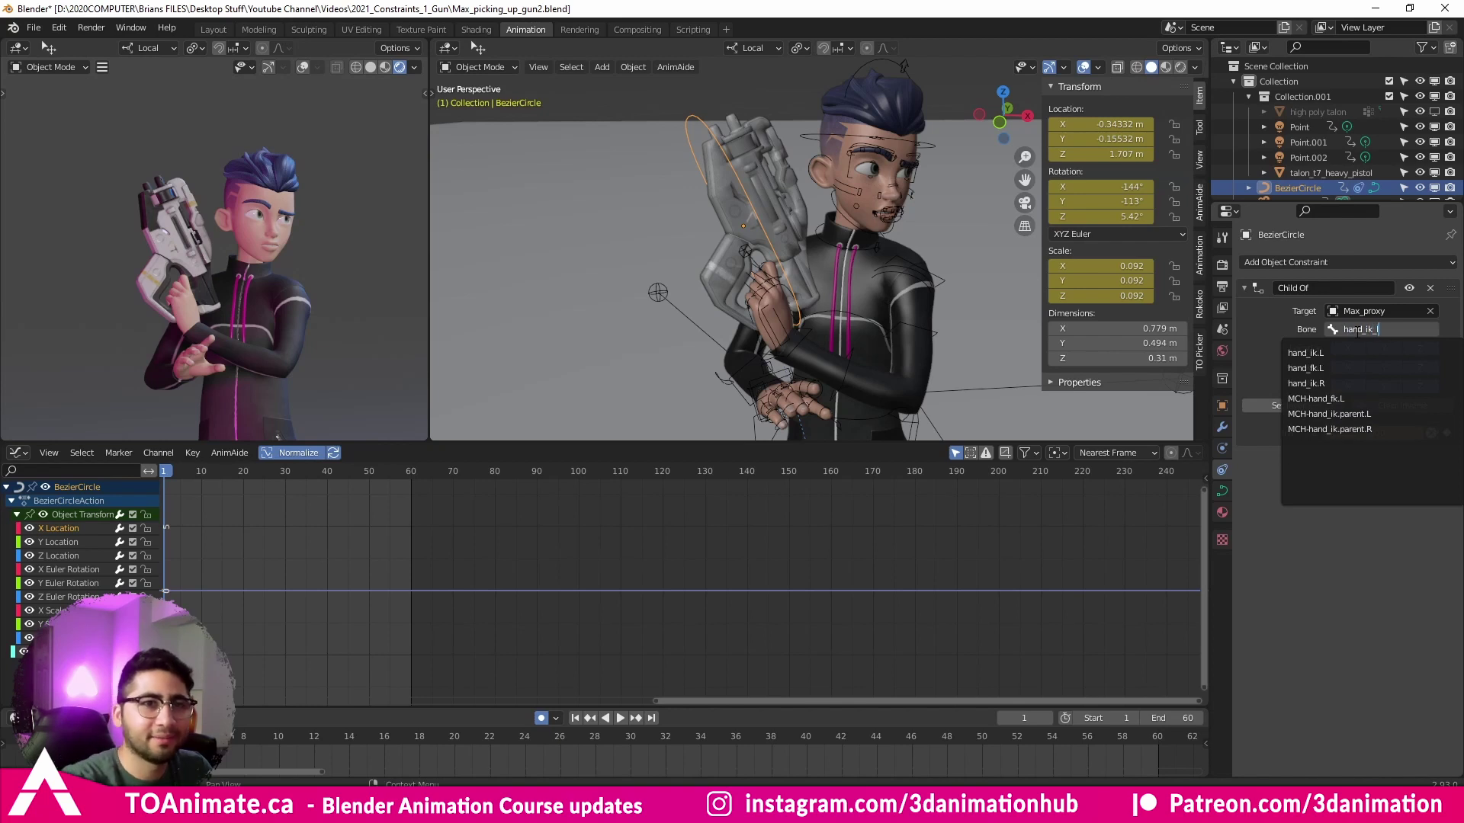
{"action": "key", "text": "Return"}
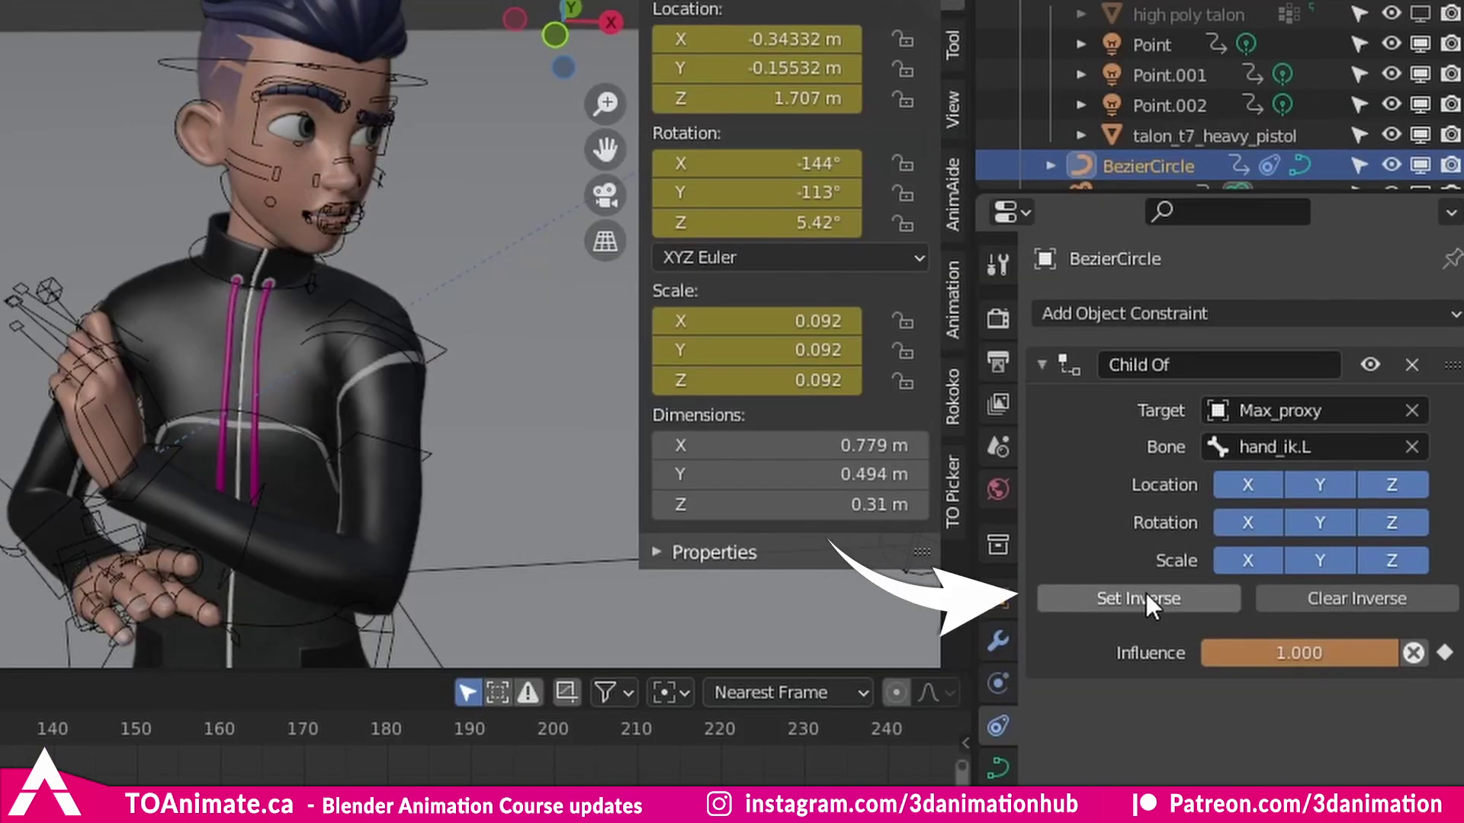
Step: Use Set Inverse on the Child Of constraint so the gun returns to the hand
{"action": "left_click", "coordinate": [1300, 406]}
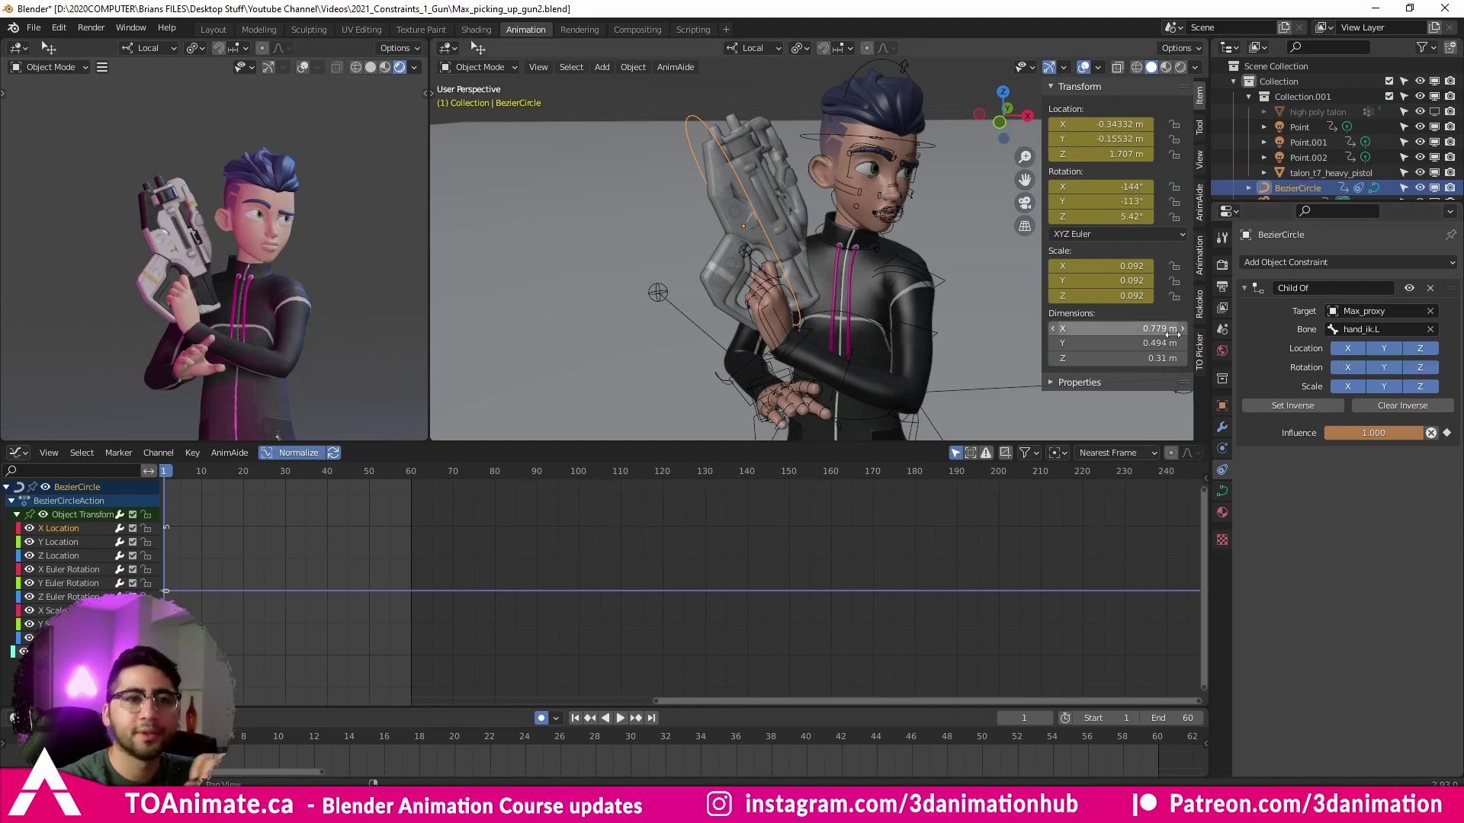
Step: Disable Child Of Z scale, then test-scale the rig's hand_ik.L bone in Pose Mode and cancel
{"action": "left_click", "coordinate": [1418, 386]}
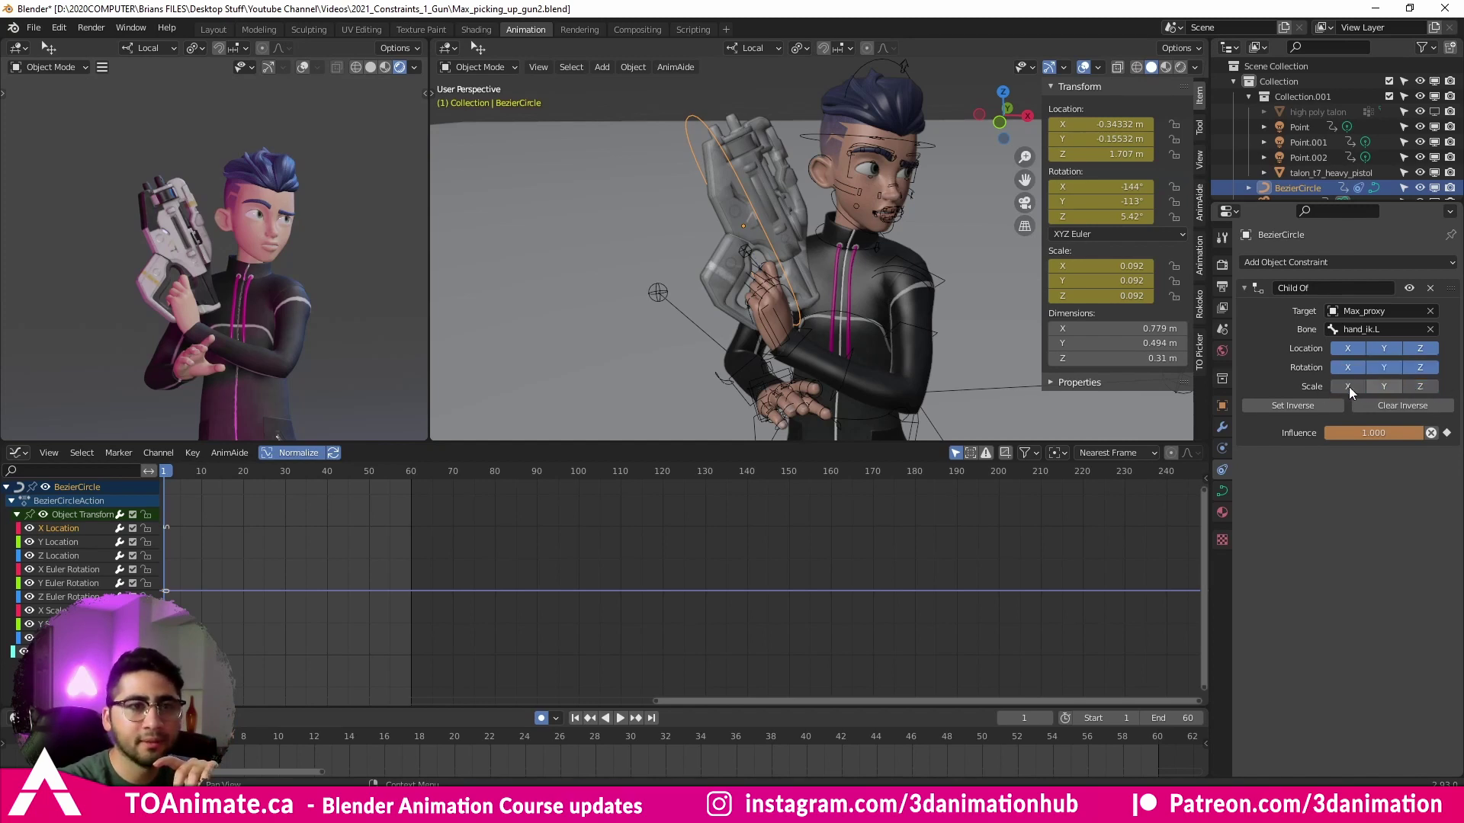
{"action": "left_click", "coordinate": [774, 286]}
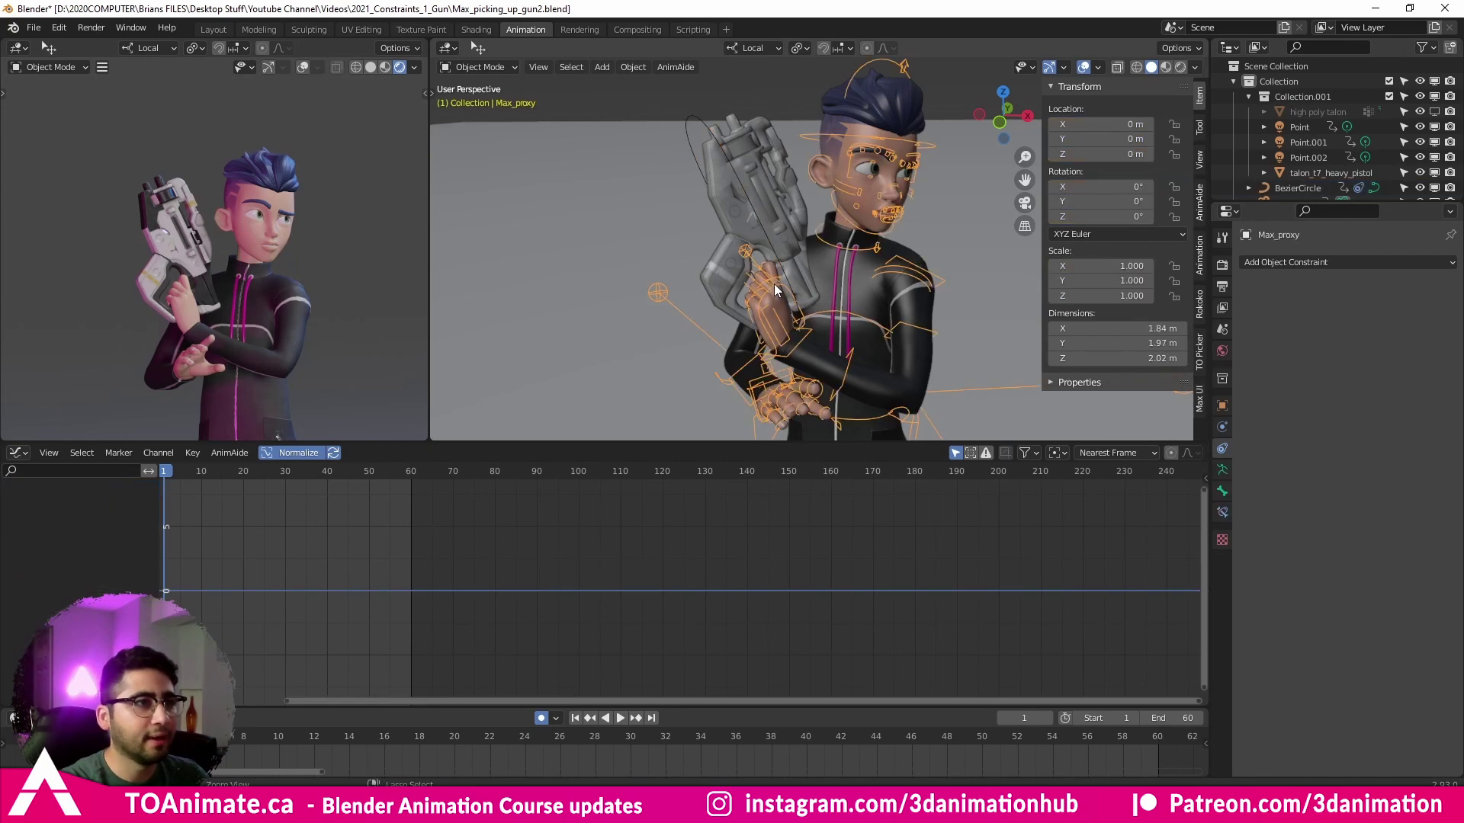
{"action": "key", "text": "ctrl+Tab"}
{"action": "left_click", "coordinate": [785, 290]}
{"action": "left_click", "coordinate": [785, 289]}
{"action": "key", "text": "s"}
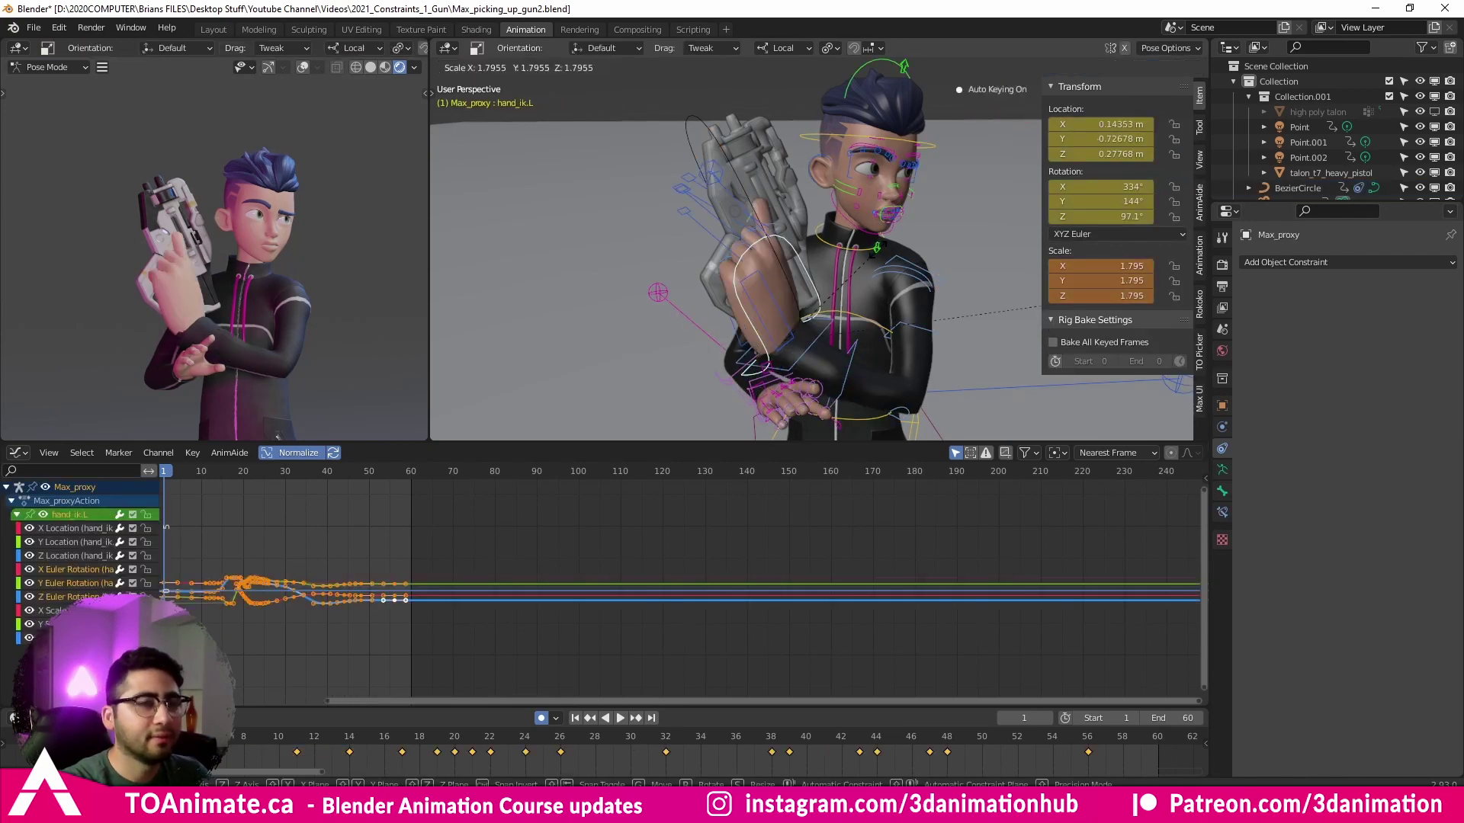
{"action": "right_click", "coordinate": [877, 253]}
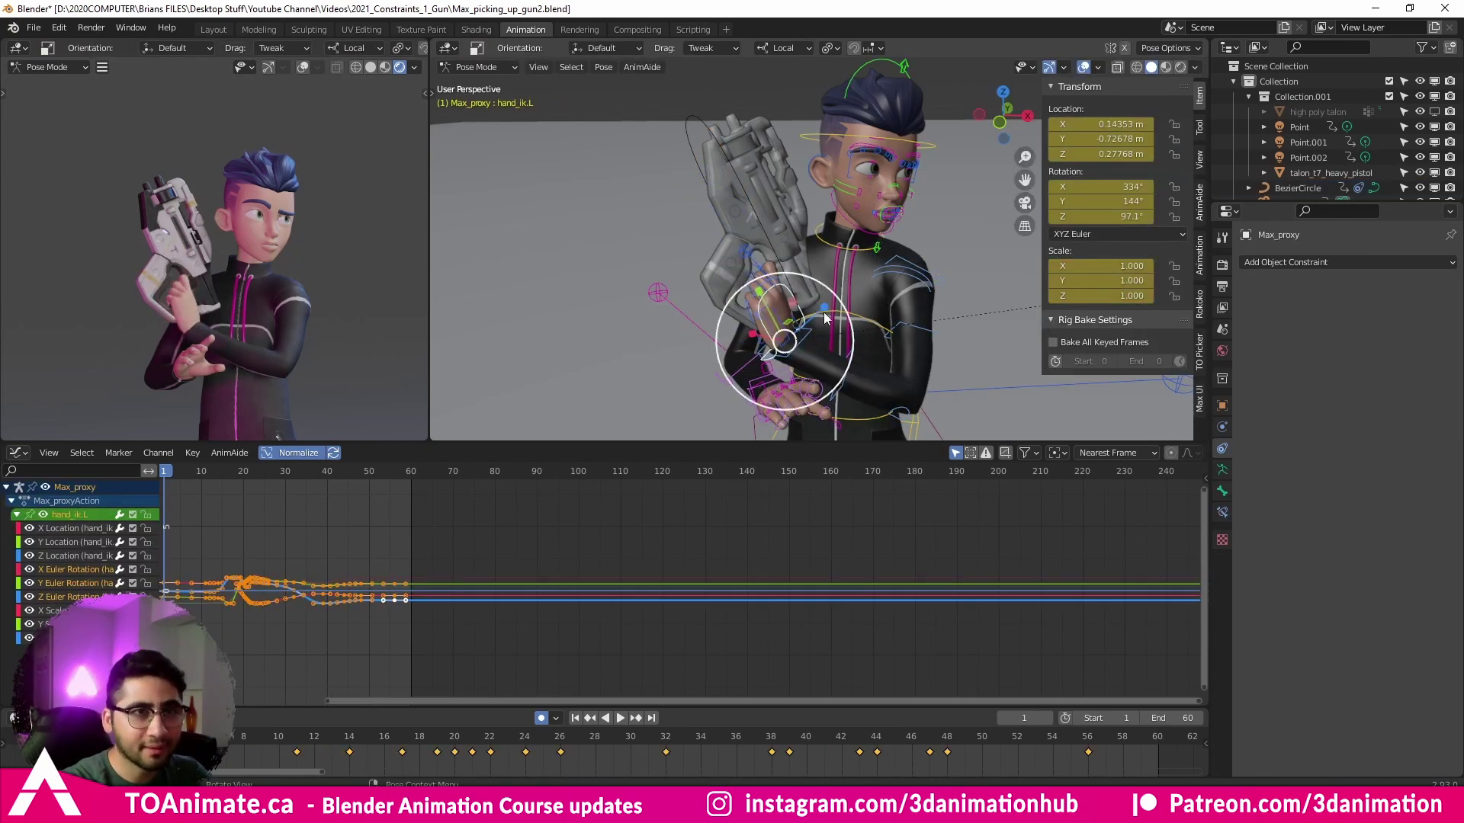
Step: Test-rotate the hand_ik.L bone to check the gun follows, cancel, and leave Pose Mode
{"action": "key", "text": "shift+space"}
{"action": "key", "text": "r"}
{"action": "left_click_drag", "start_coordinate": [751, 308], "coordinate": [787, 328]}
{"action": "right_click", "coordinate": [784, 339]}
{"action": "right_click", "coordinate": [787, 328]}
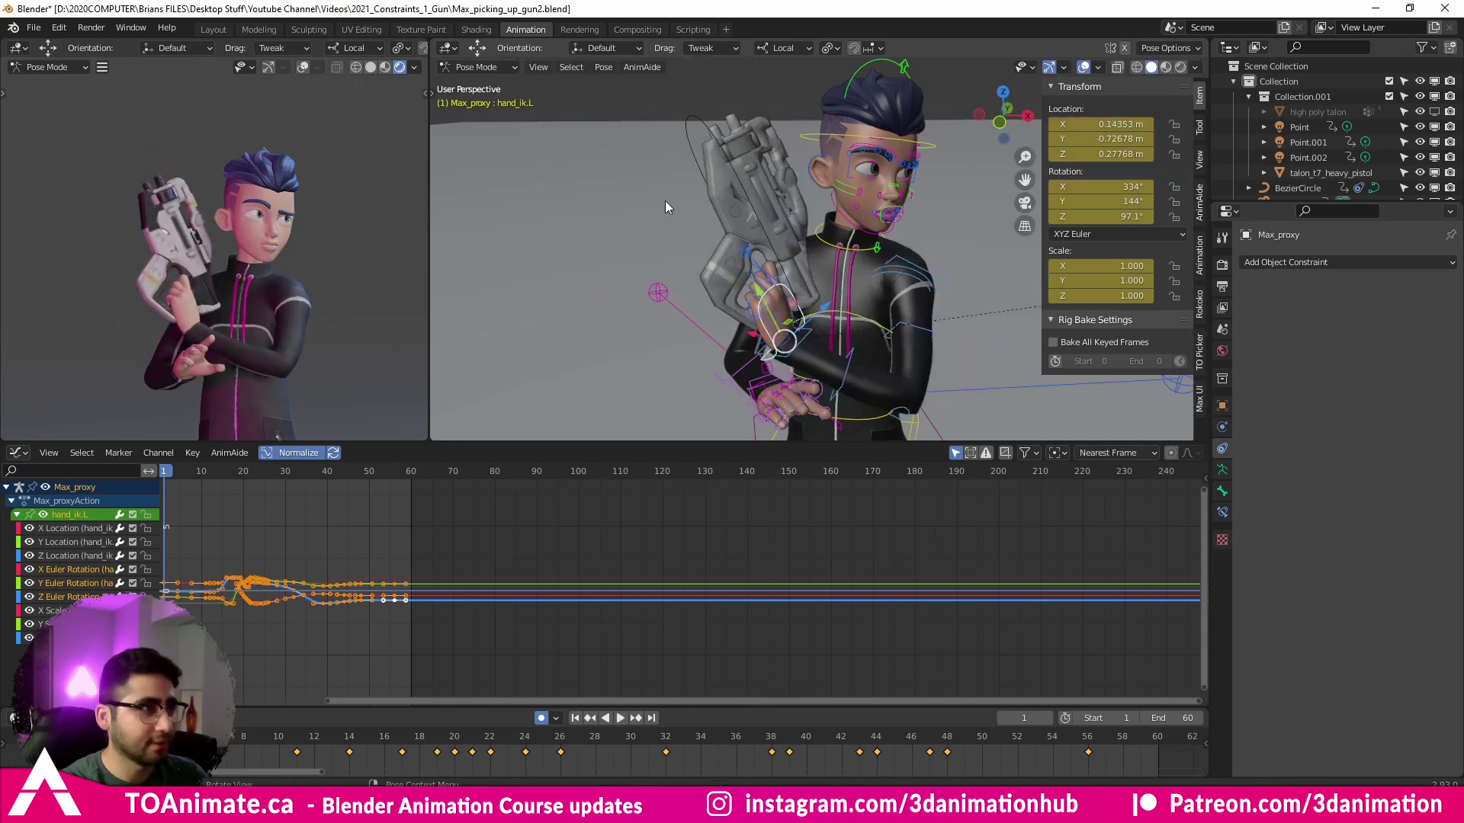
{"action": "key", "text": "ctrl+Tab"}
Step: Re-enable Child Of X and Z scale, then scale hand_ik.L uniformly to about 1.466
{"action": "left_click", "coordinate": [726, 145]}
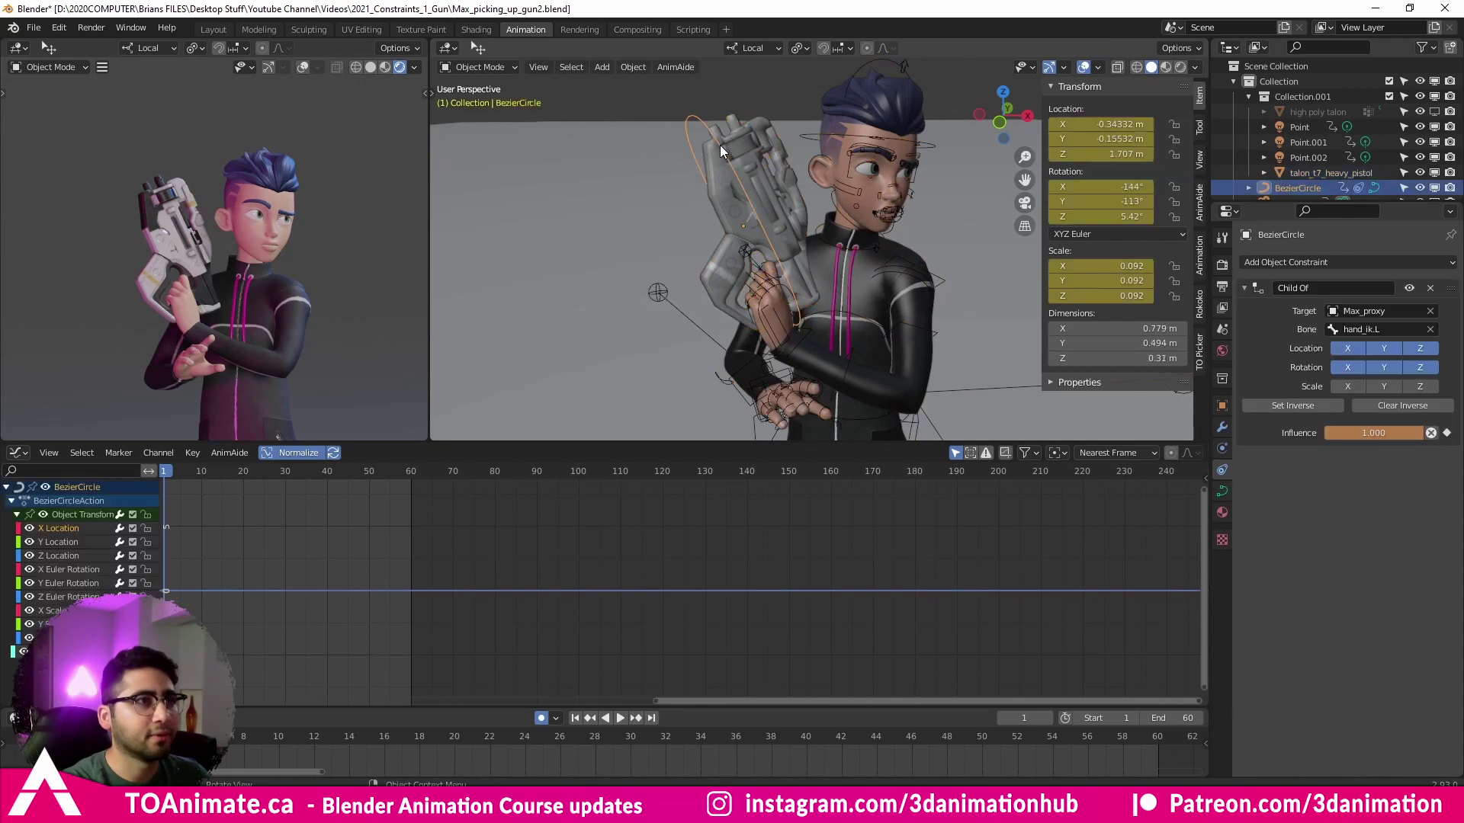
{"action": "left_click", "coordinate": [1344, 386]}
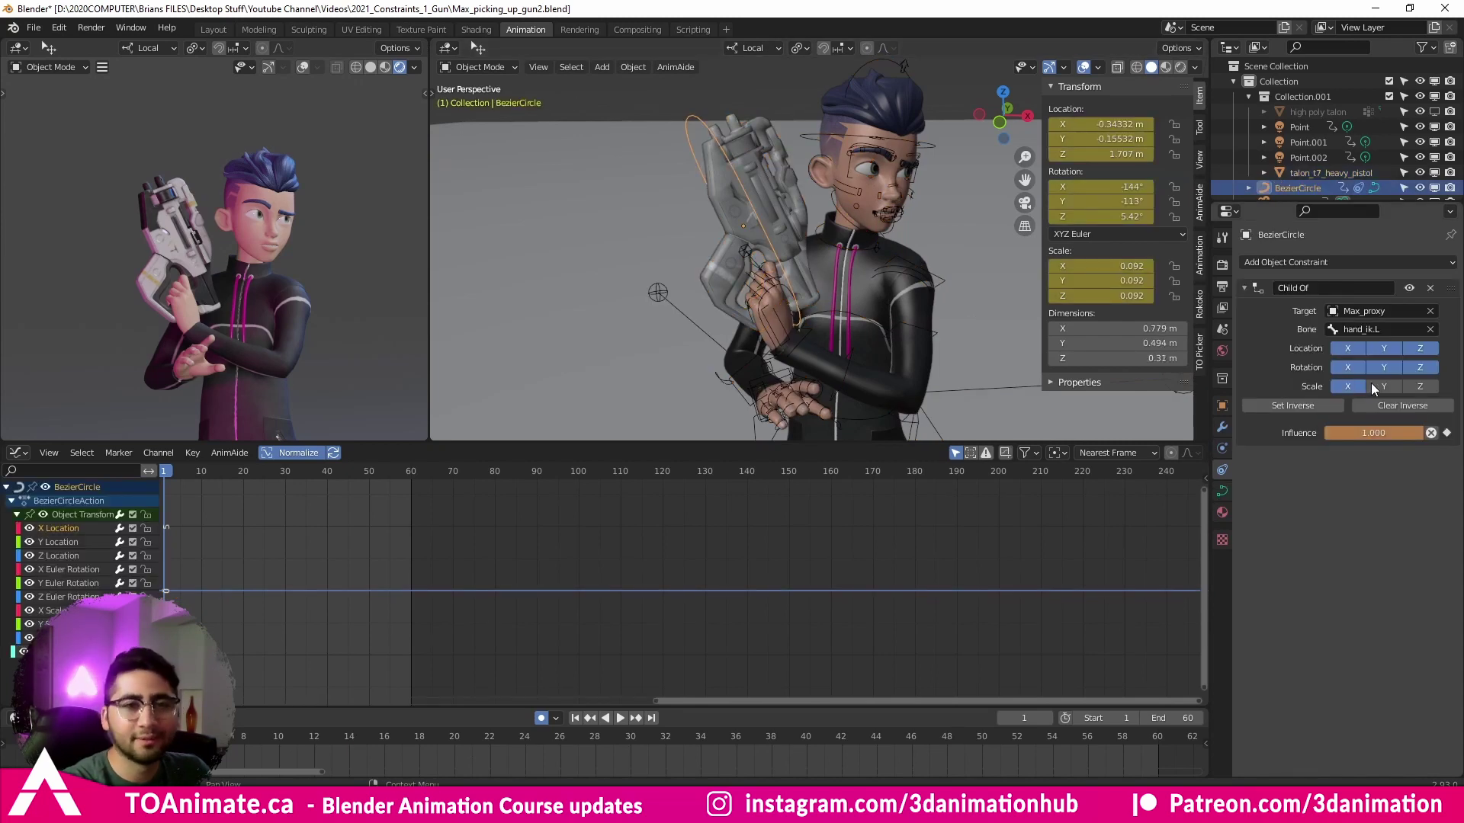
{"action": "left_click", "coordinate": [1421, 386]}
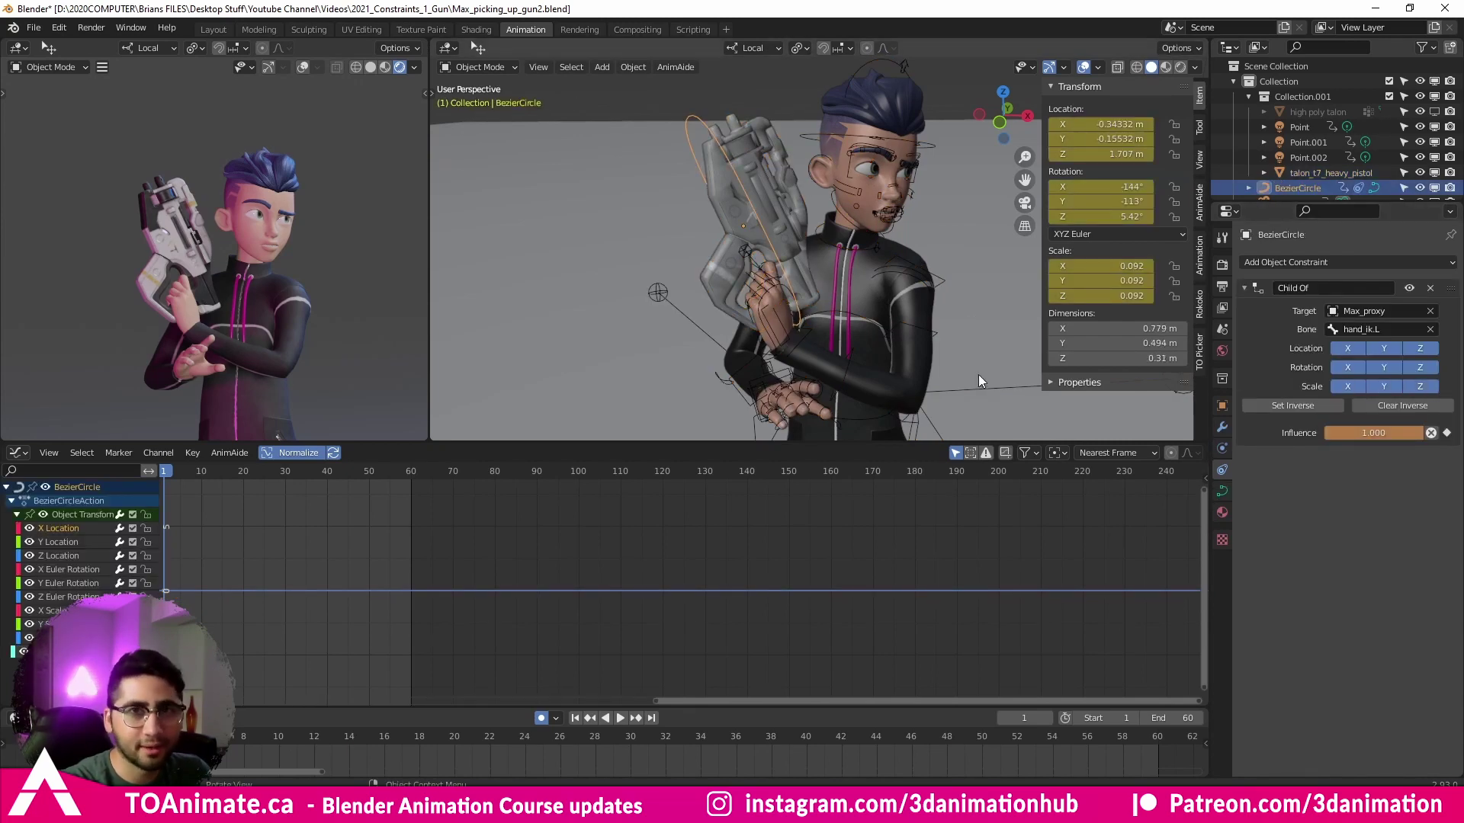
{"action": "left_click", "coordinate": [765, 297]}
{"action": "key", "text": "ctrl+Tab"}
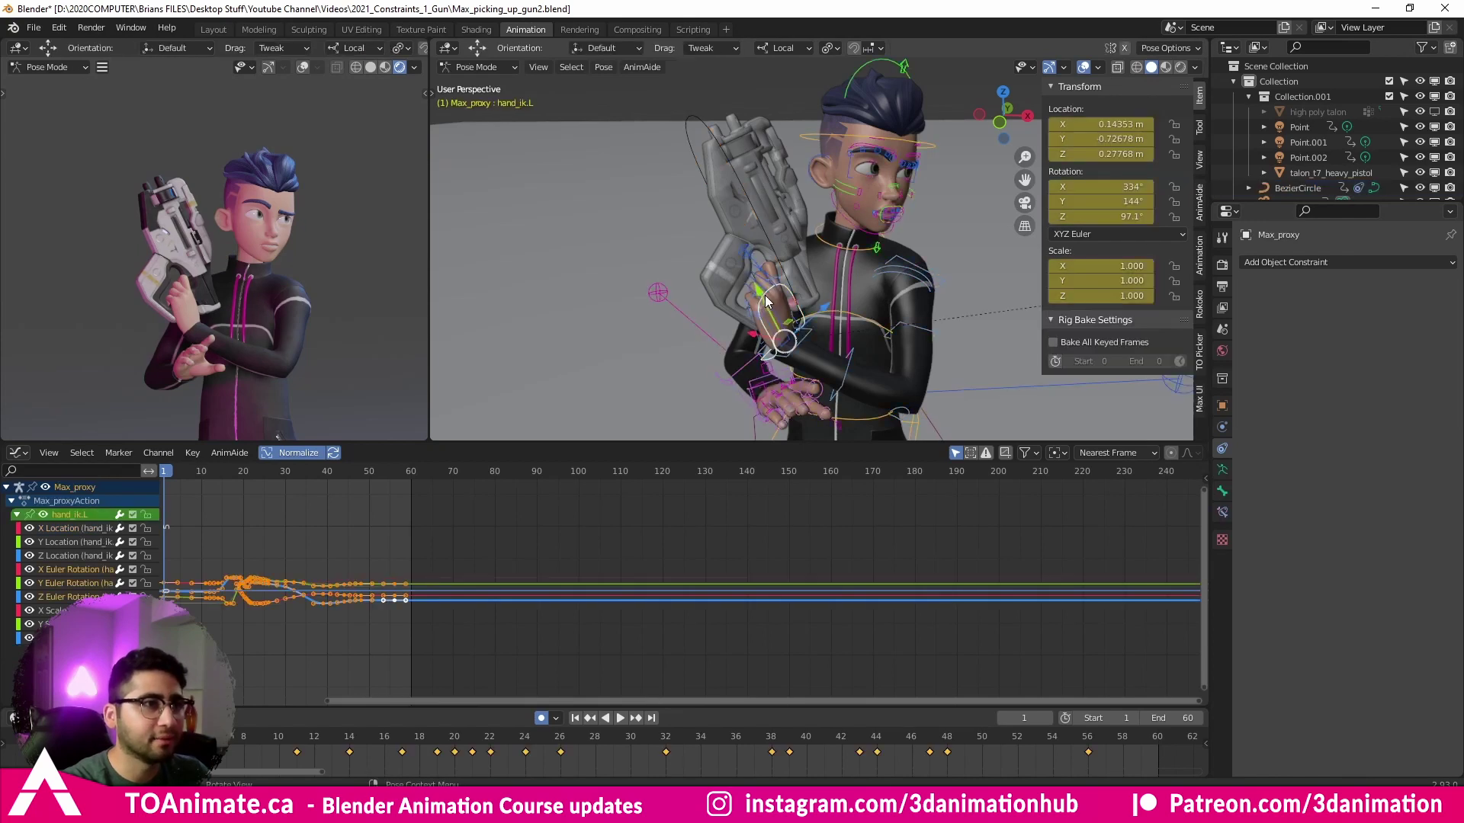
{"action": "key", "text": "s"}
{"action": "key", "text": "z"}
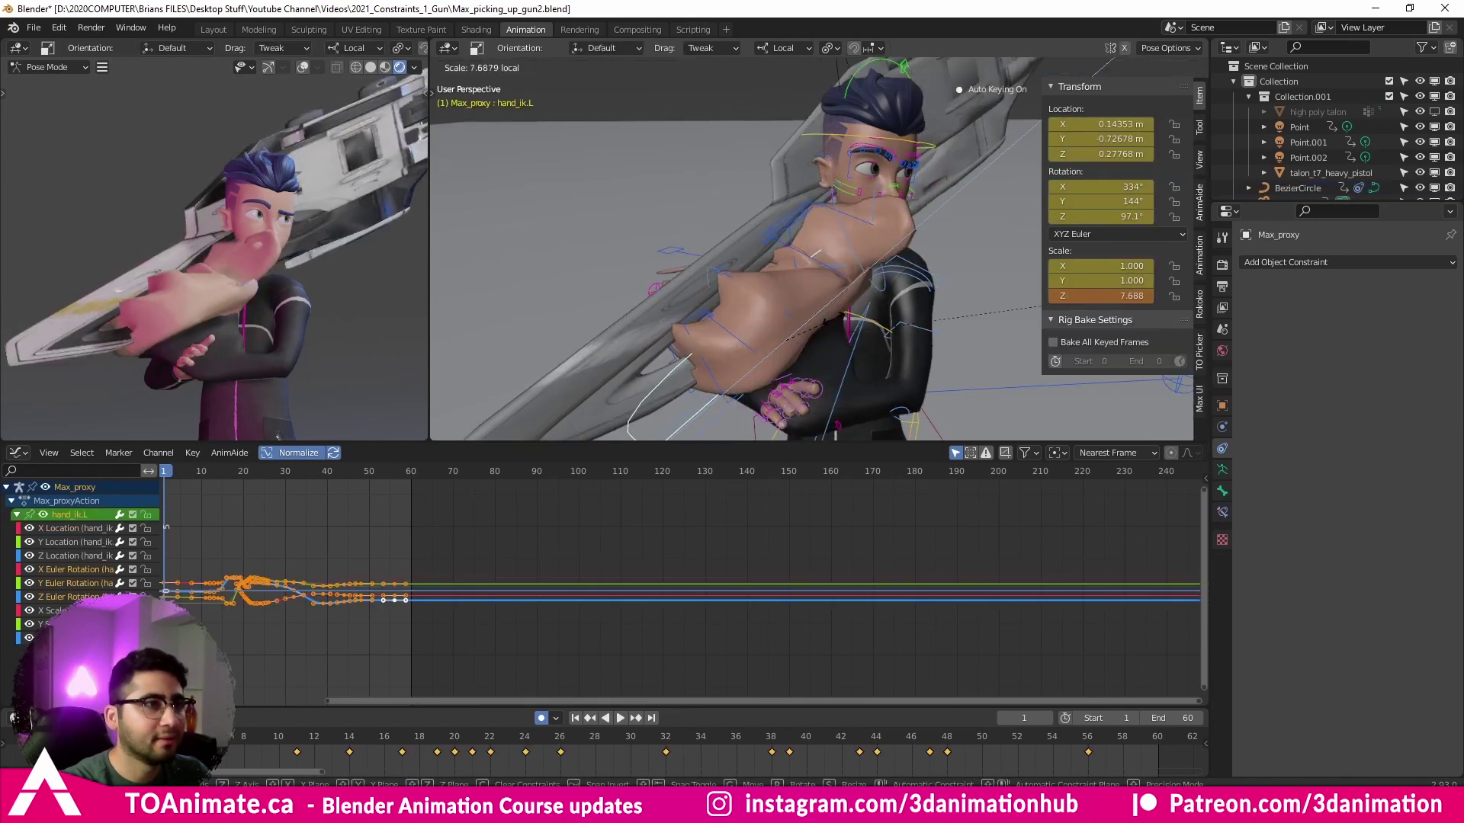
{"action": "key", "text": "z"}
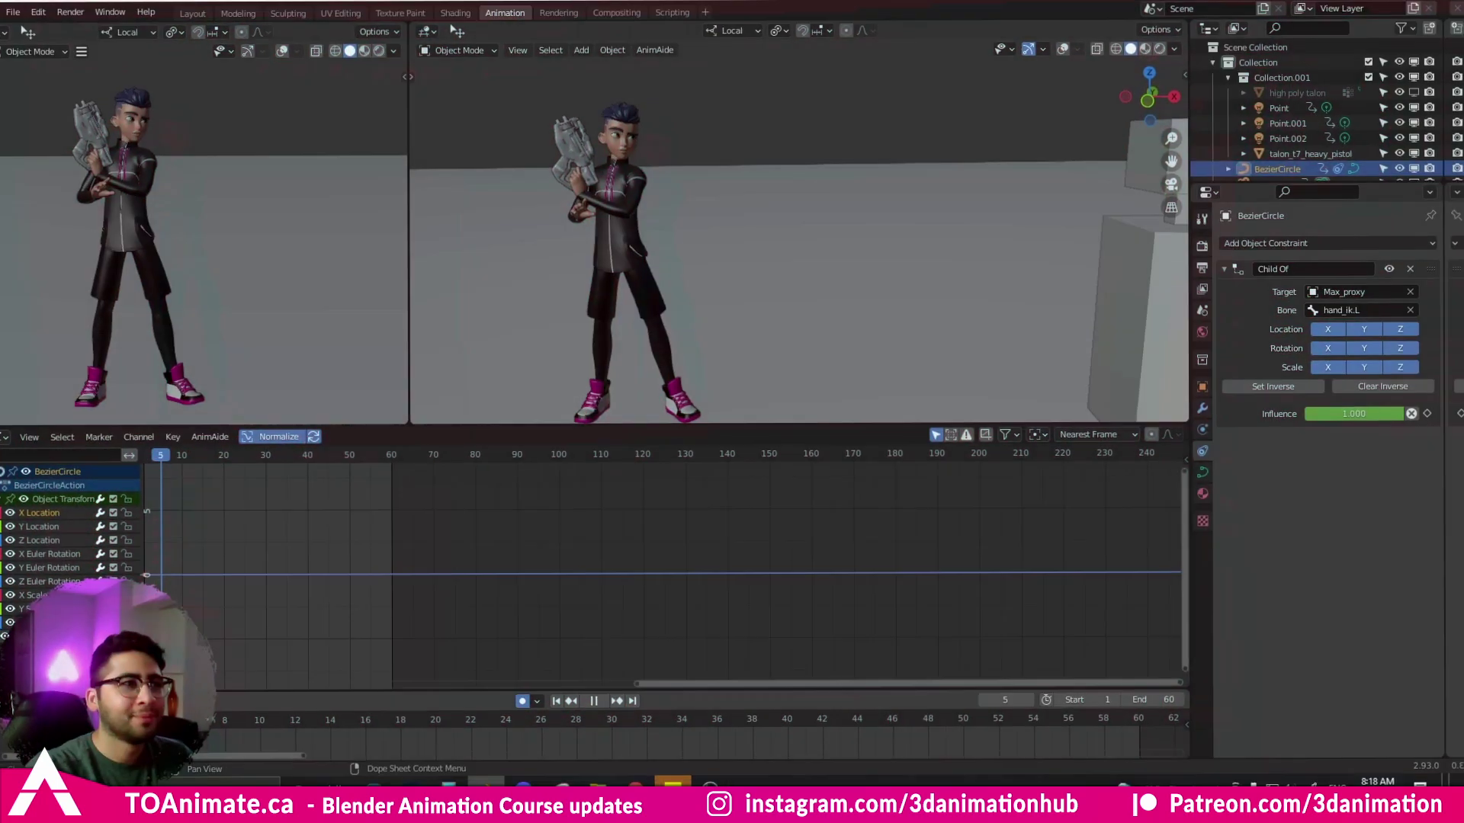
Step: Scrub the timeline and stop at frame 21 with the gun gripped in the hand
{"action": "left_click_drag", "start_coordinate": [305, 721], "coordinate": [812, 733]}
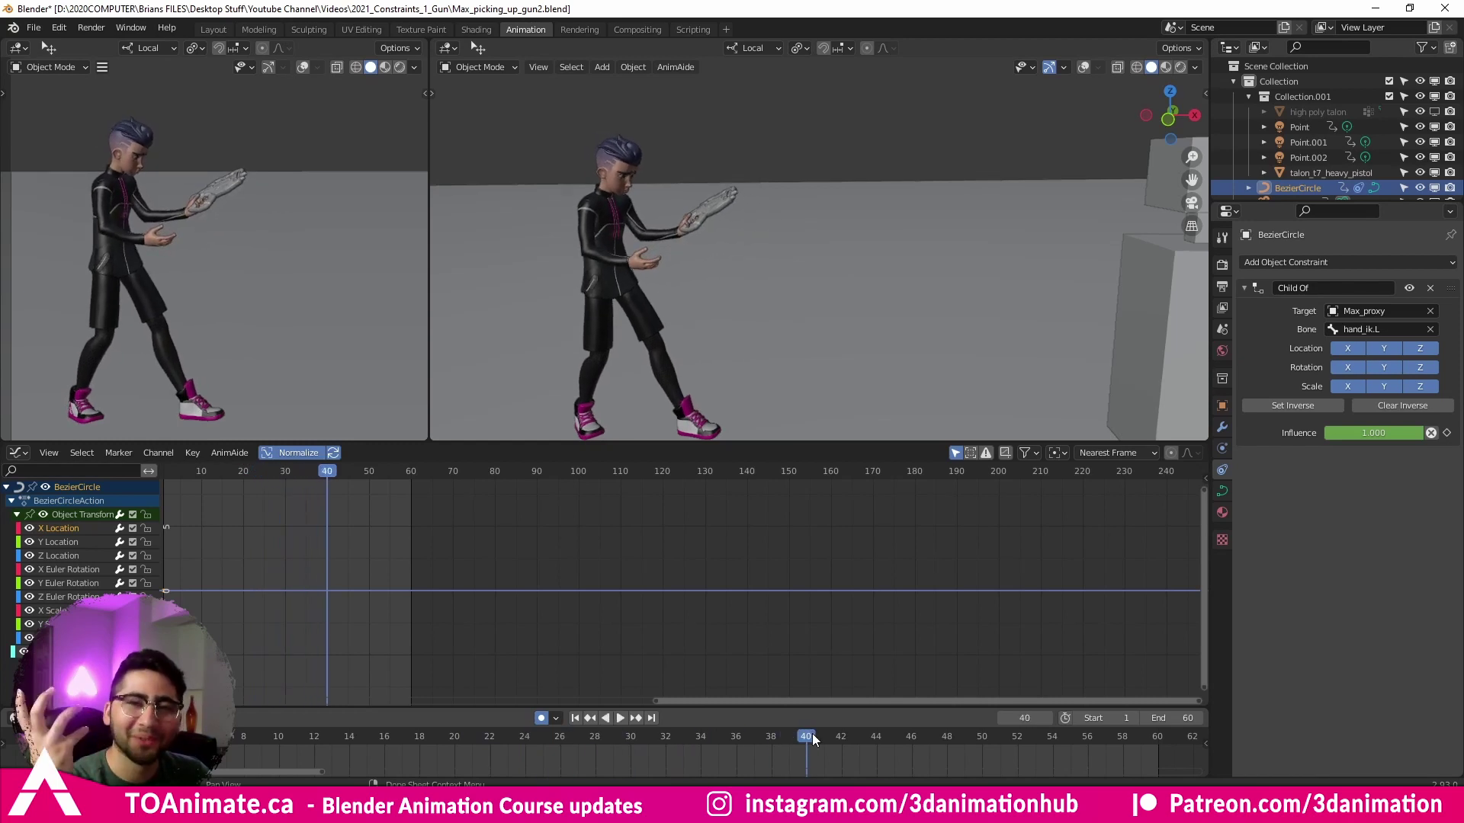
{"action": "left_click_drag", "start_coordinate": [352, 728], "coordinate": [471, 722]}
Step: Keyframe the BezierCircle's location and rotation at frame 21 and again at frame 20
{"action": "scroll", "coordinate": [754, 220], "scroll_direction": "up", "scroll_amount": 5}
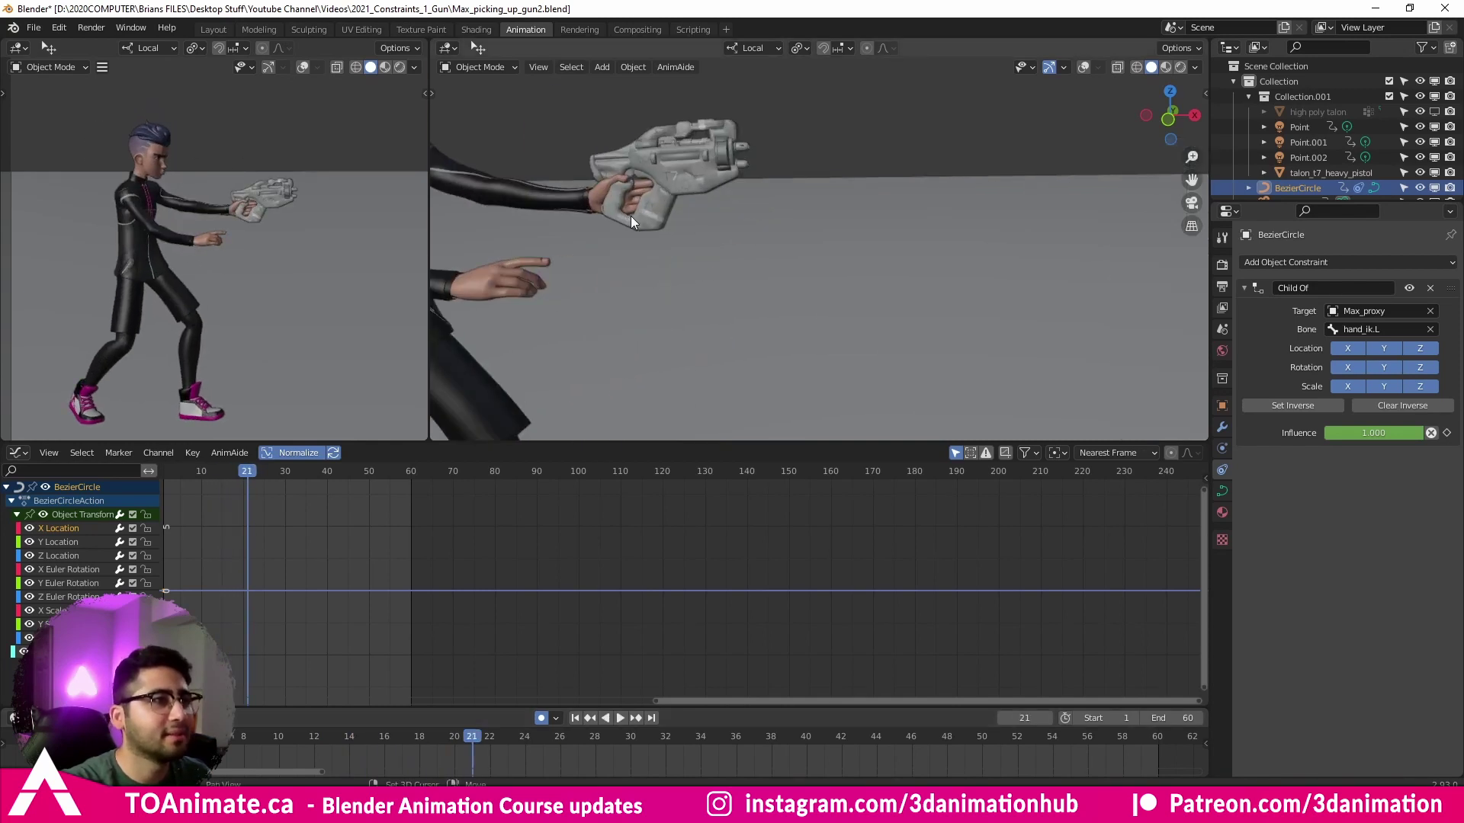
{"action": "scroll", "coordinate": [740, 260], "scroll_direction": "down", "scroll_amount": 1}
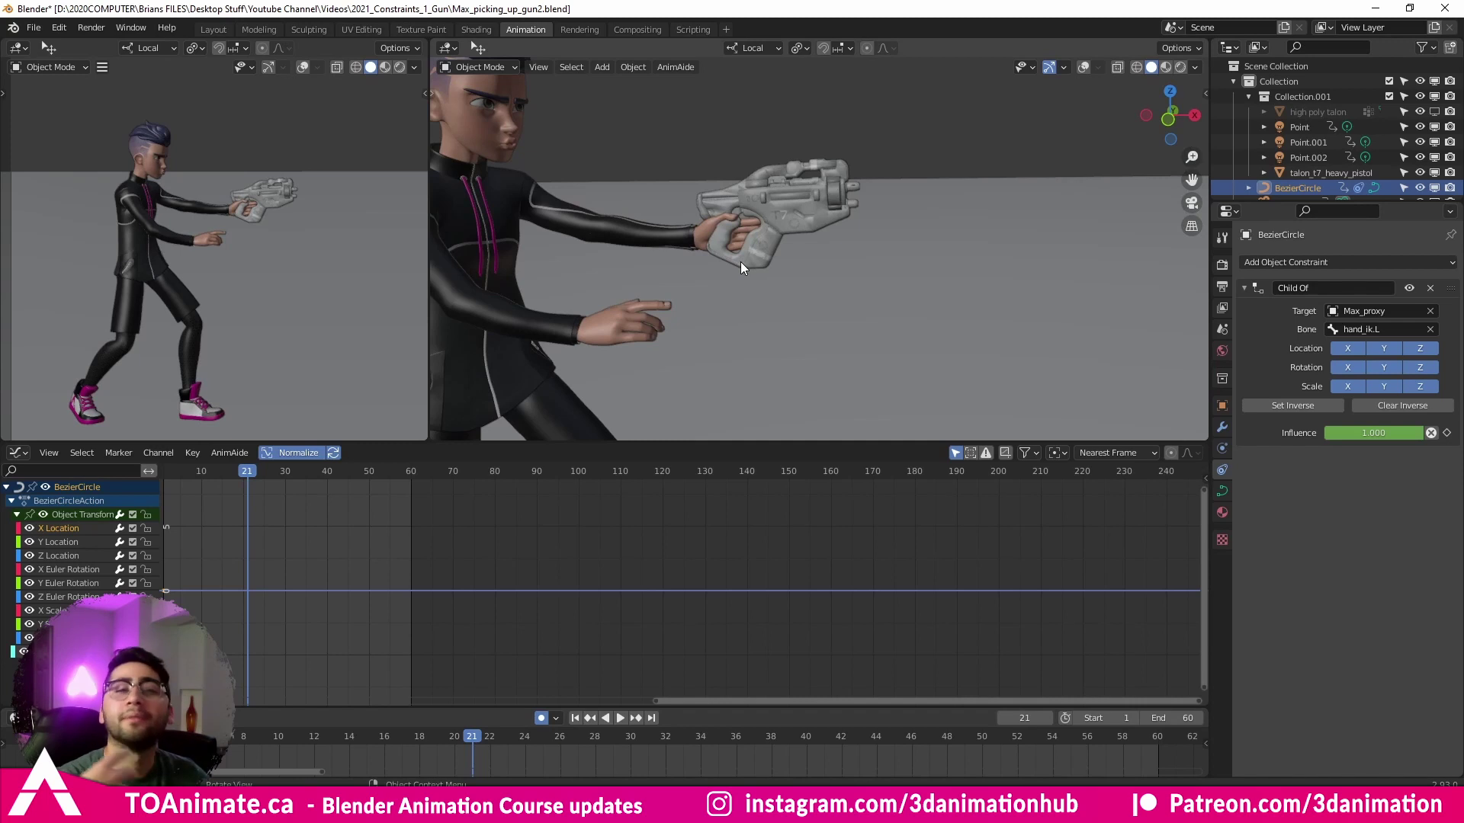
{"action": "key", "text": "n"}
{"action": "key", "text": "shift+alt+z"}
{"action": "key", "text": "i"}
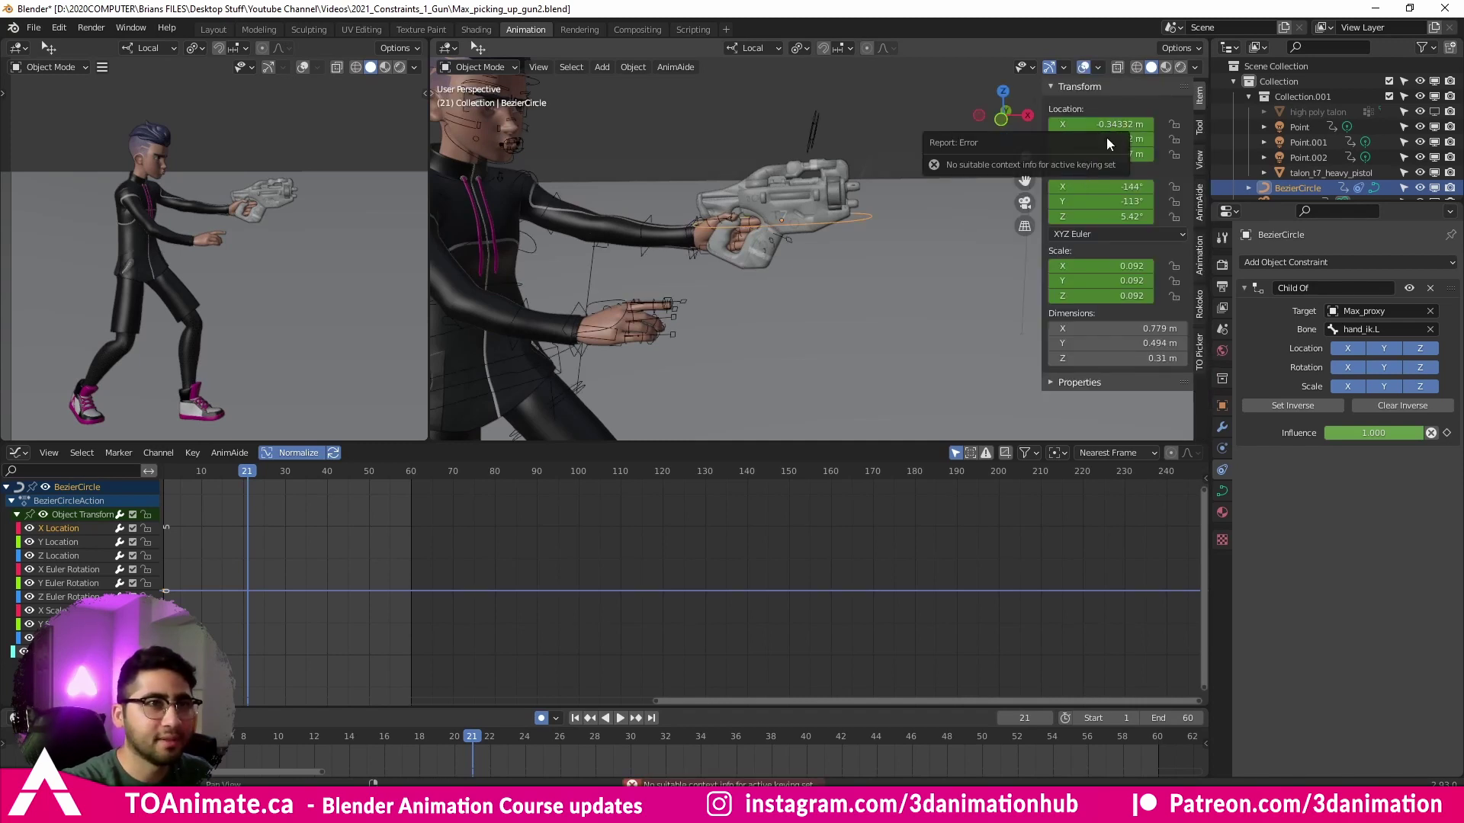
{"action": "key", "text": "i"}
{"action": "key", "text": "i"}
{"action": "key", "text": "i"}
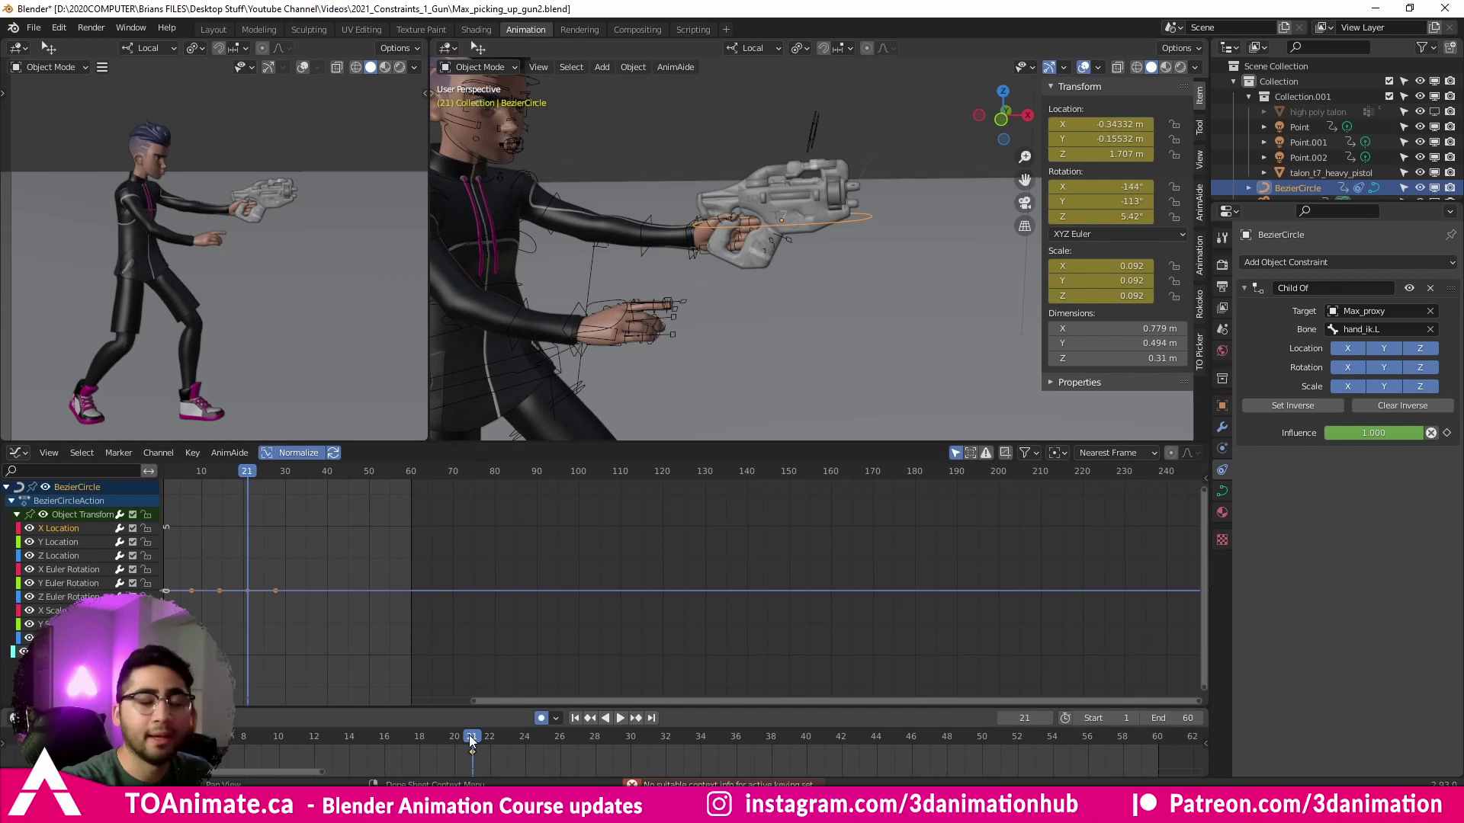
{"action": "left_click", "coordinate": [460, 736]}
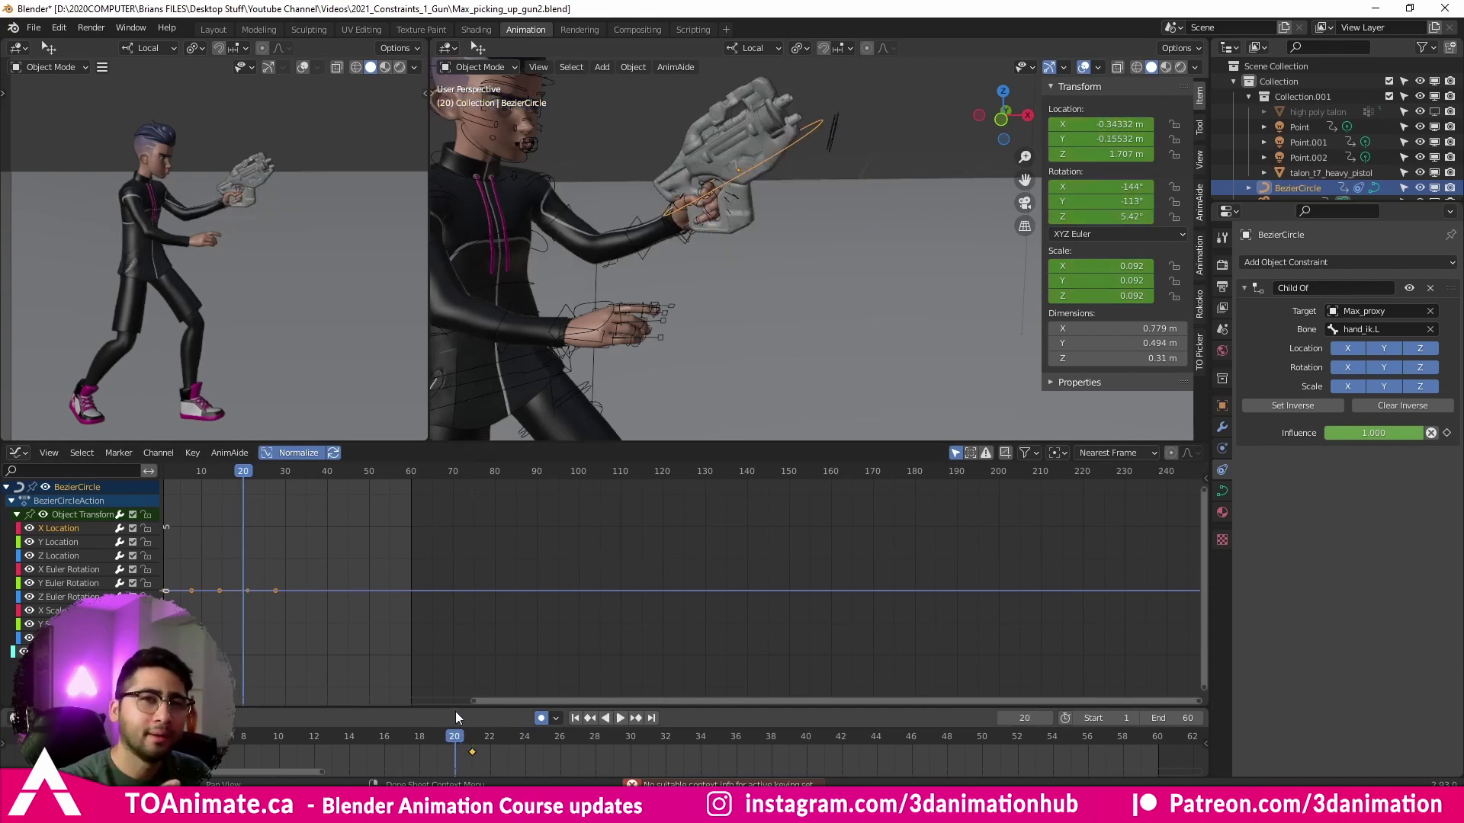
{"action": "key", "text": "i"}
{"action": "key", "text": "i"}
{"action": "key", "text": "i"}
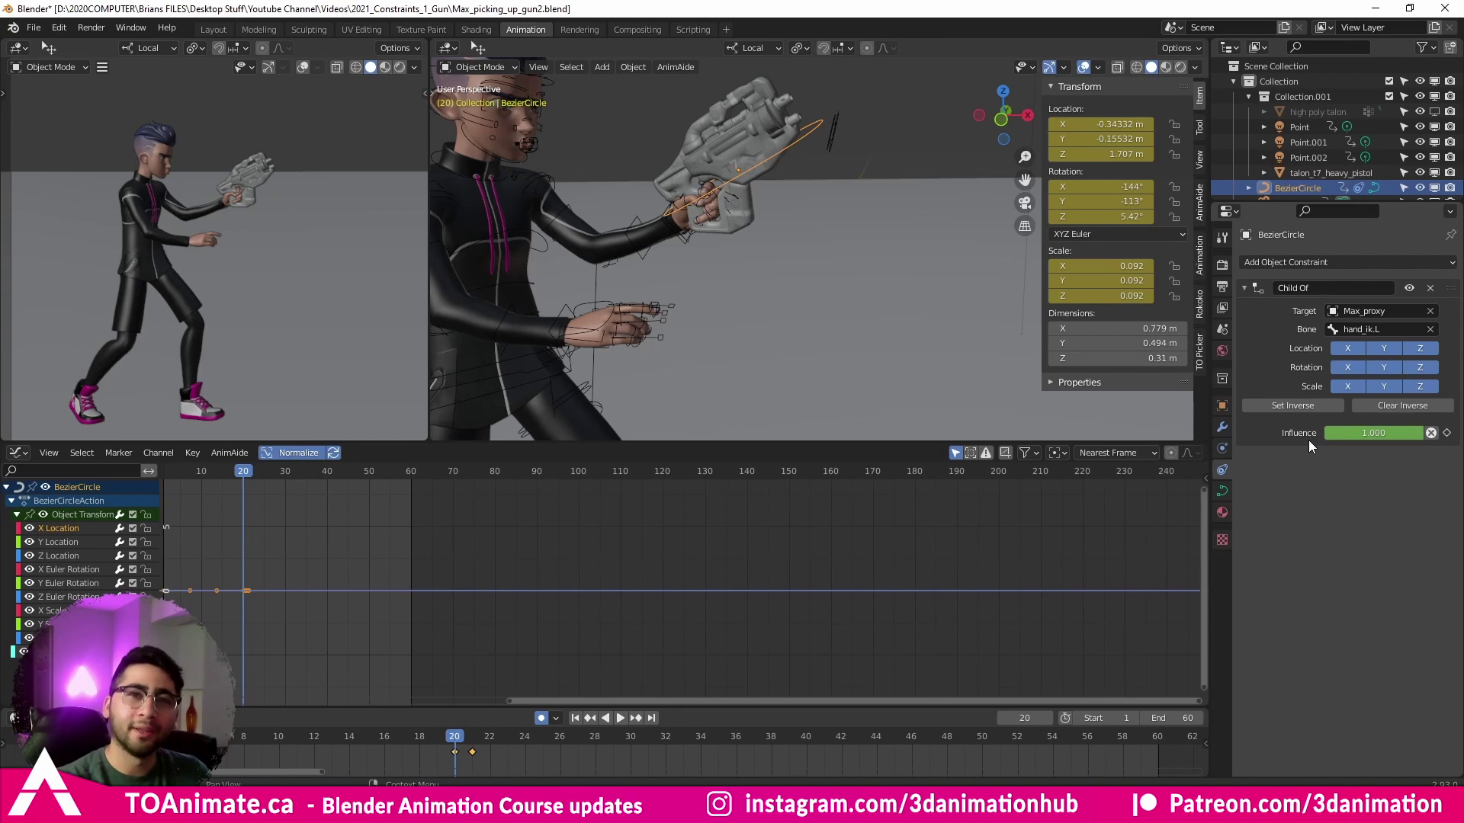
Step: Keyframe Child Of influence 1.000 at frame 20, then test influence 0 at frame 21 and undo
{"action": "right_click", "coordinate": [1347, 430]}
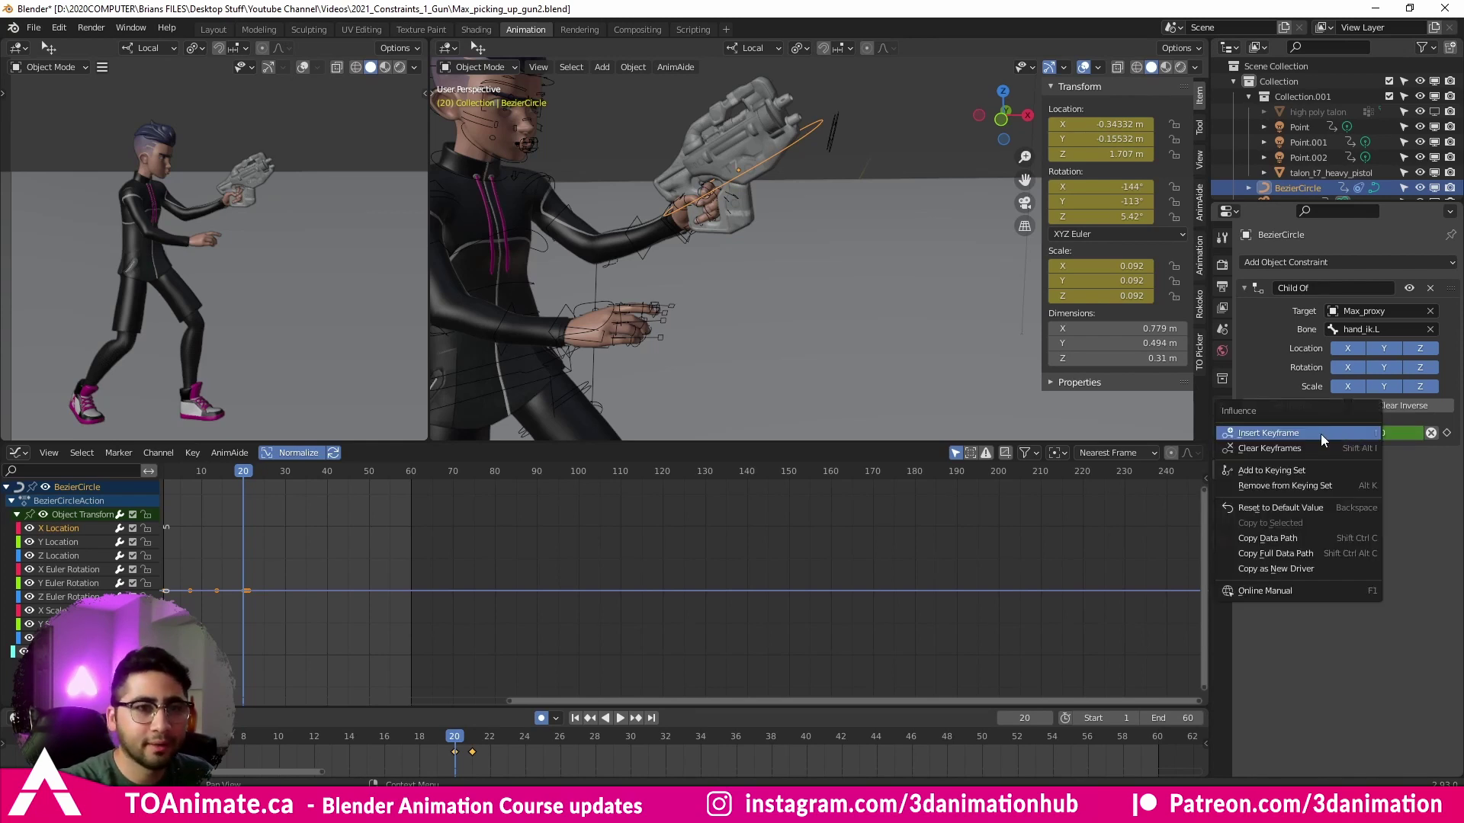
{"action": "left_click", "coordinate": [1319, 433]}
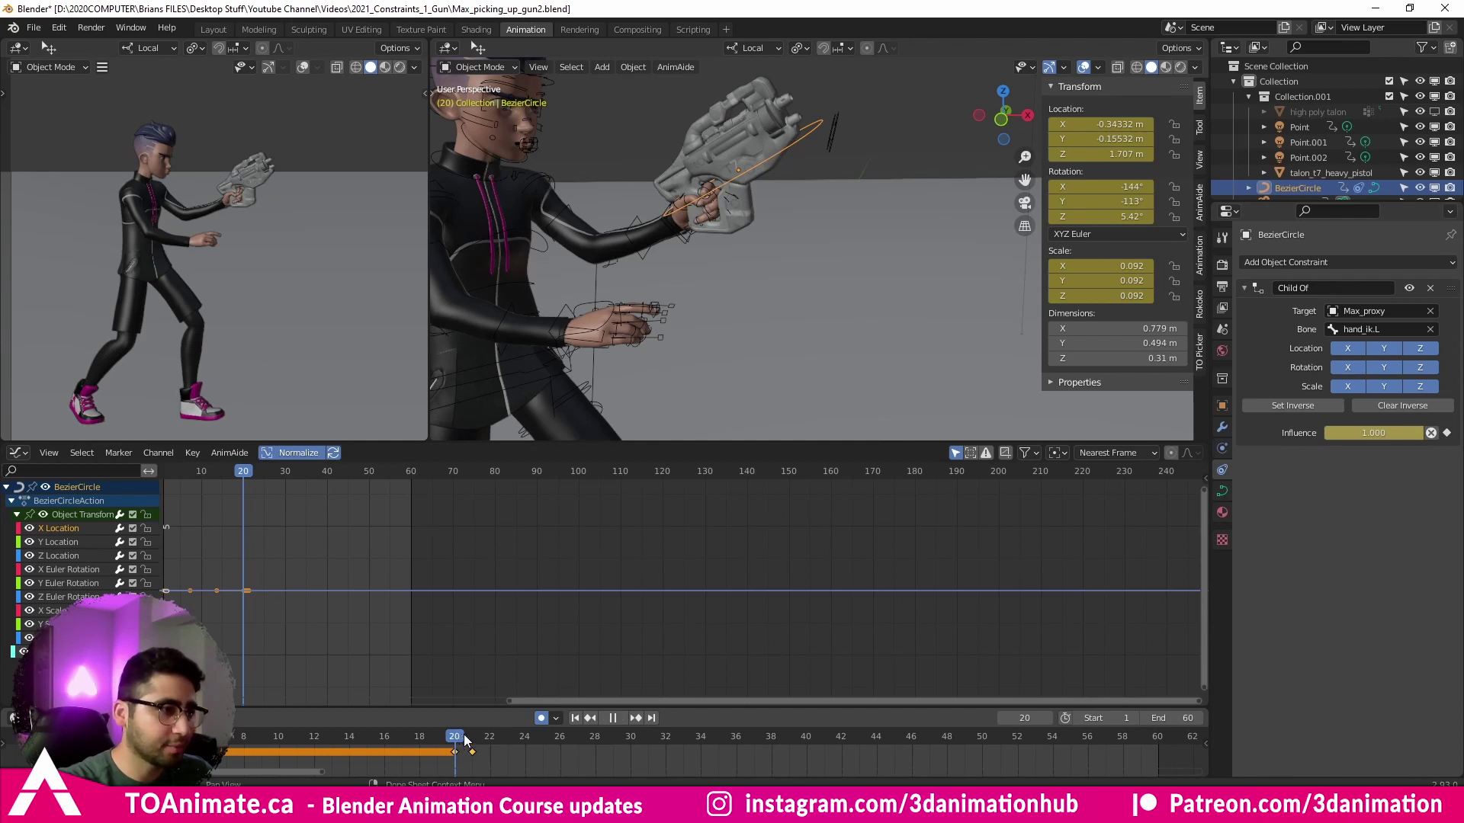
{"action": "key", "text": "space"}
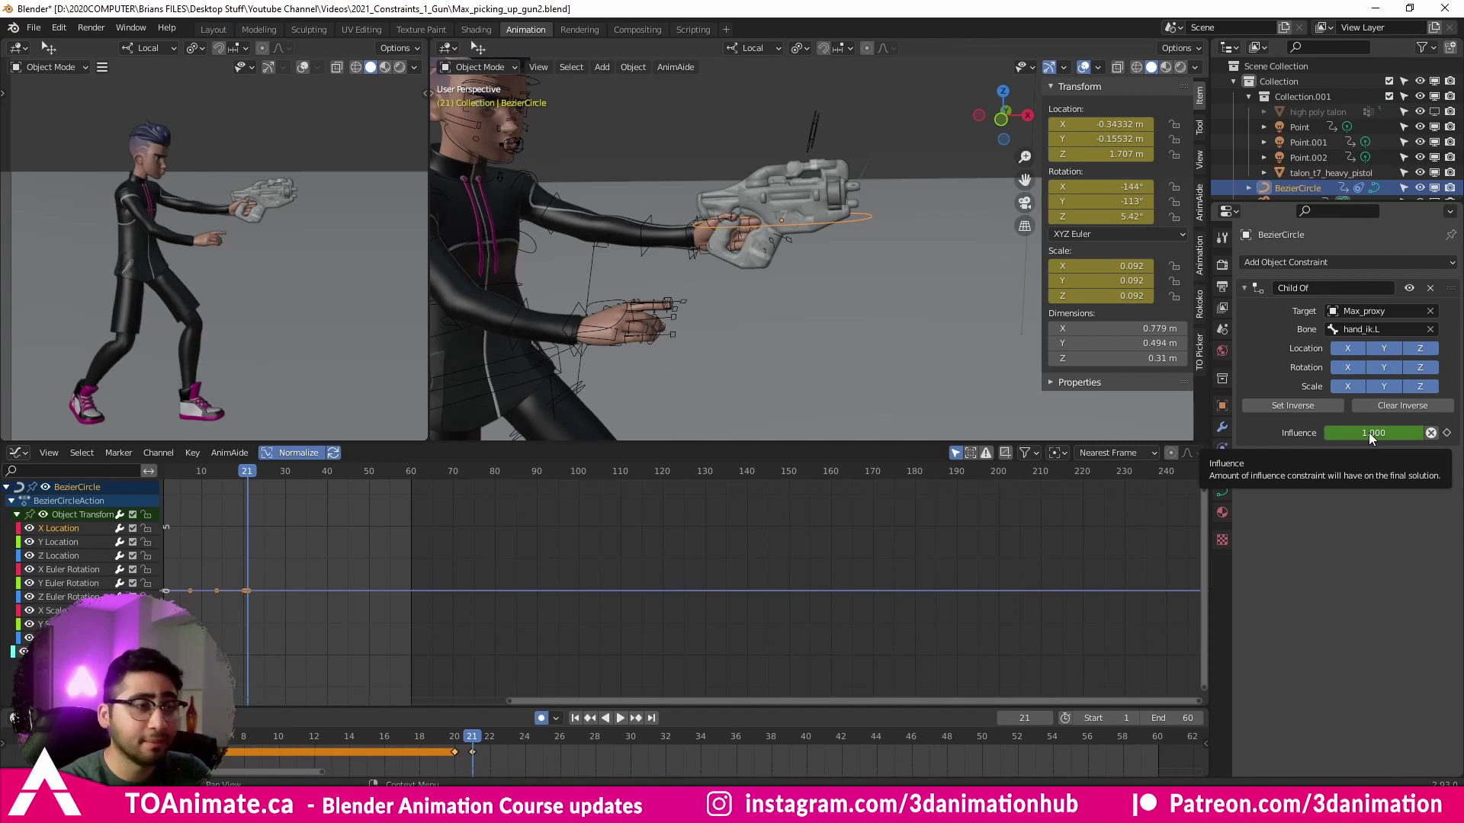
{"action": "key", "text": "BackSpace"}
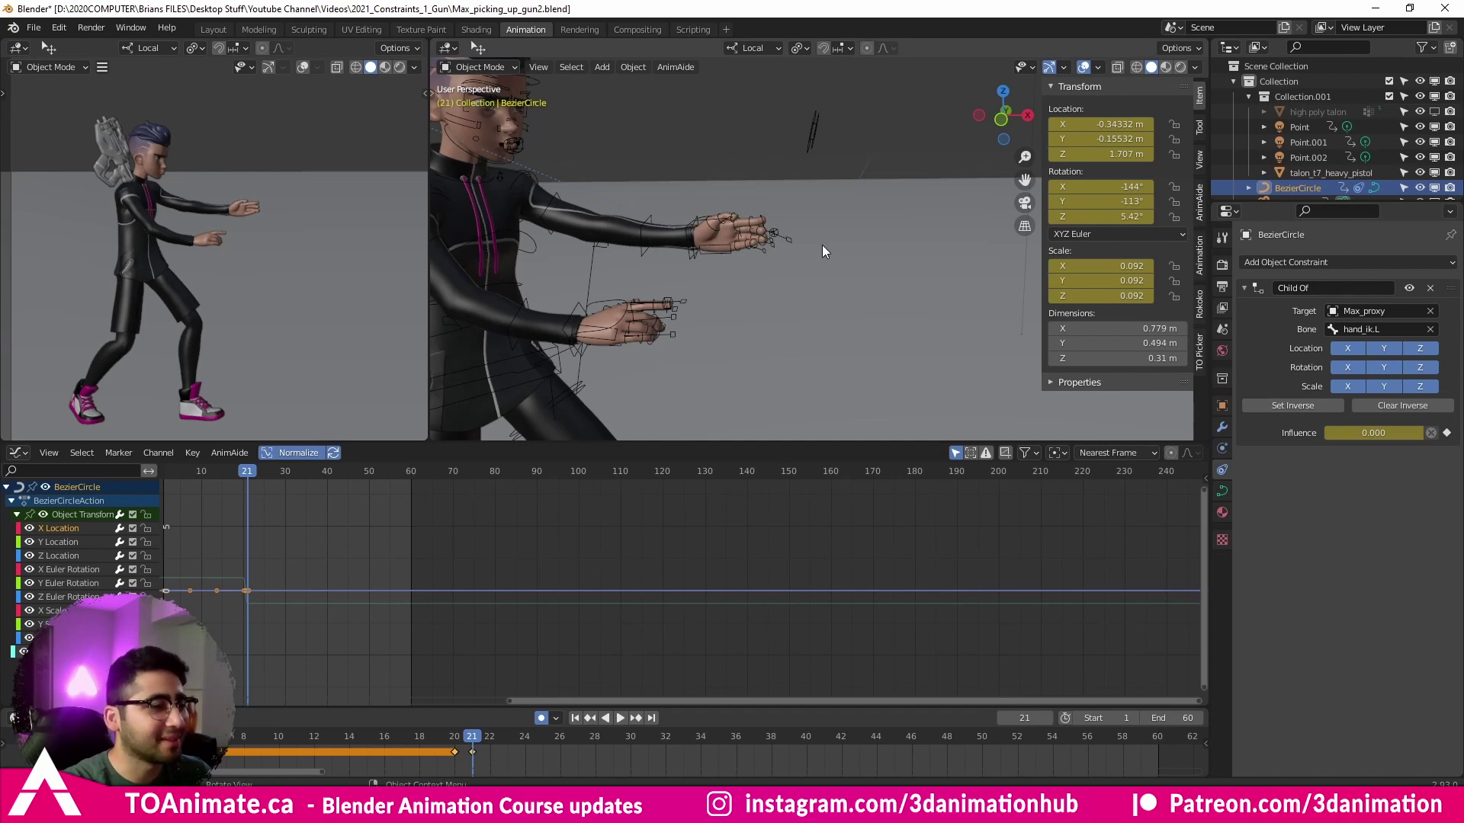
{"action": "key", "text": "ctrl+z"}
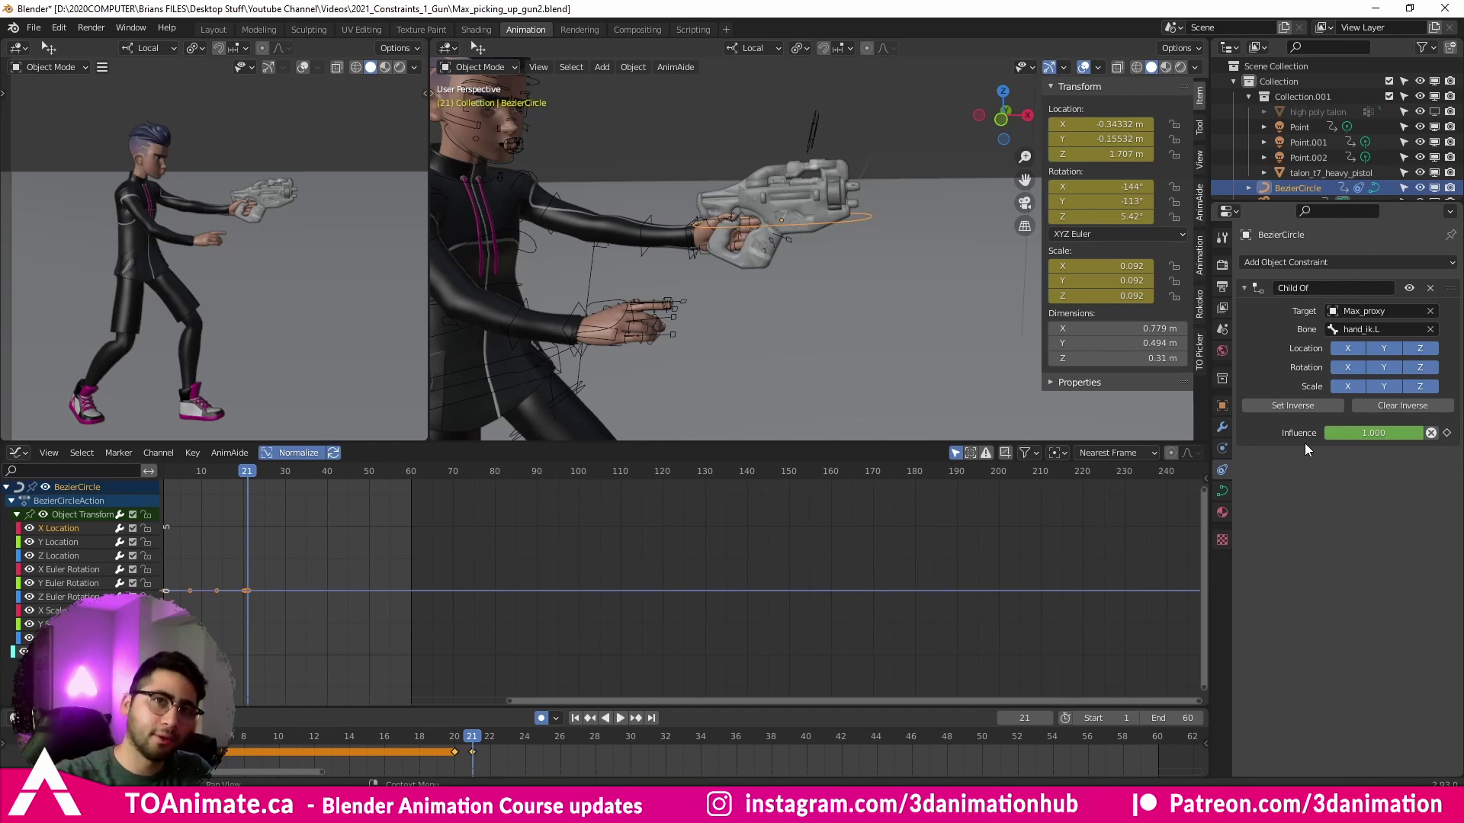
{"action": "left_click", "coordinate": [632, 67]}
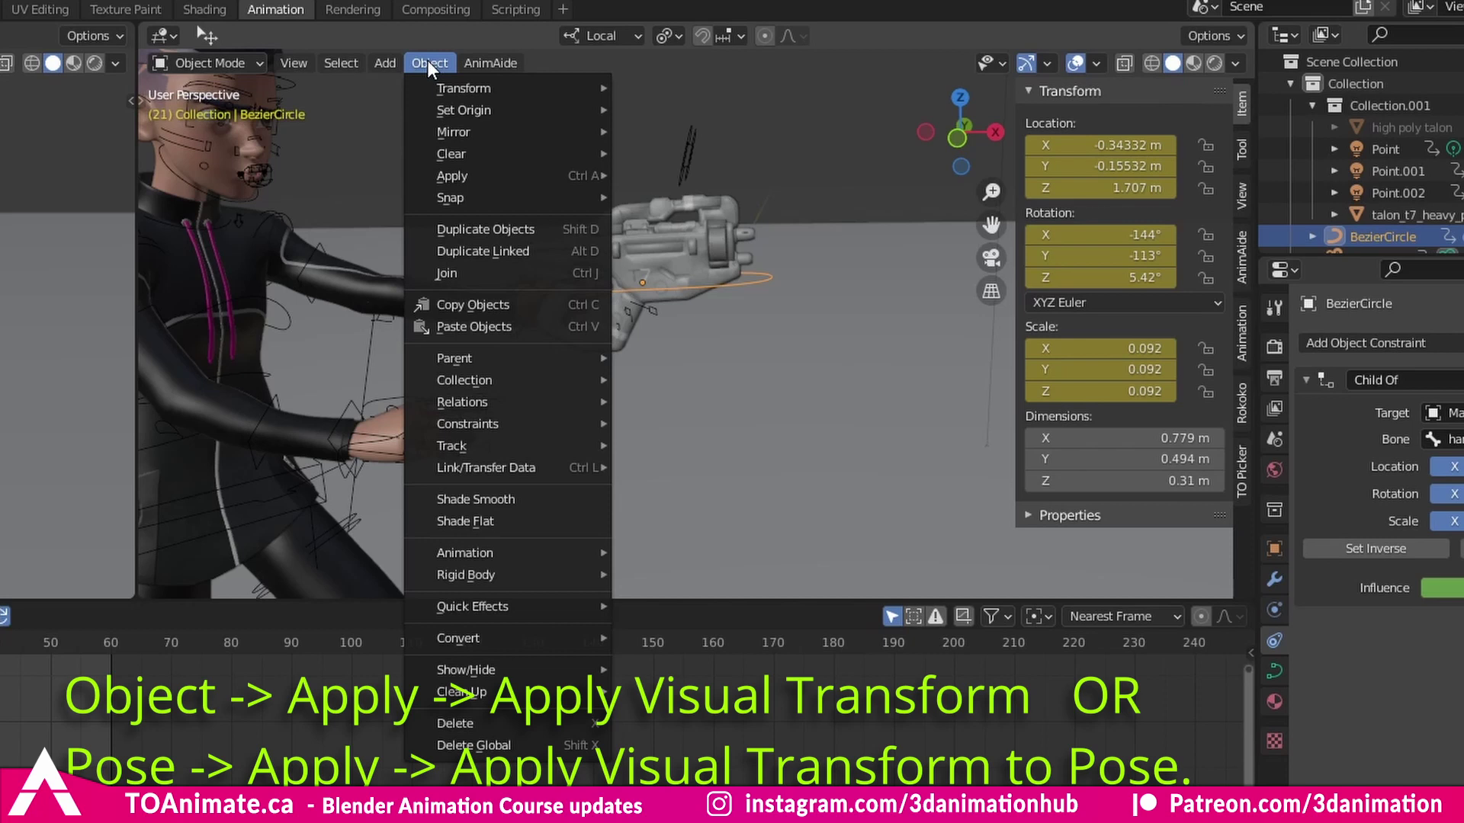
Step: Apply the BezierCircle's Visual Transform at frame 21 via Object > Apply
{"action": "mouse_move", "coordinate": [468, 174]}
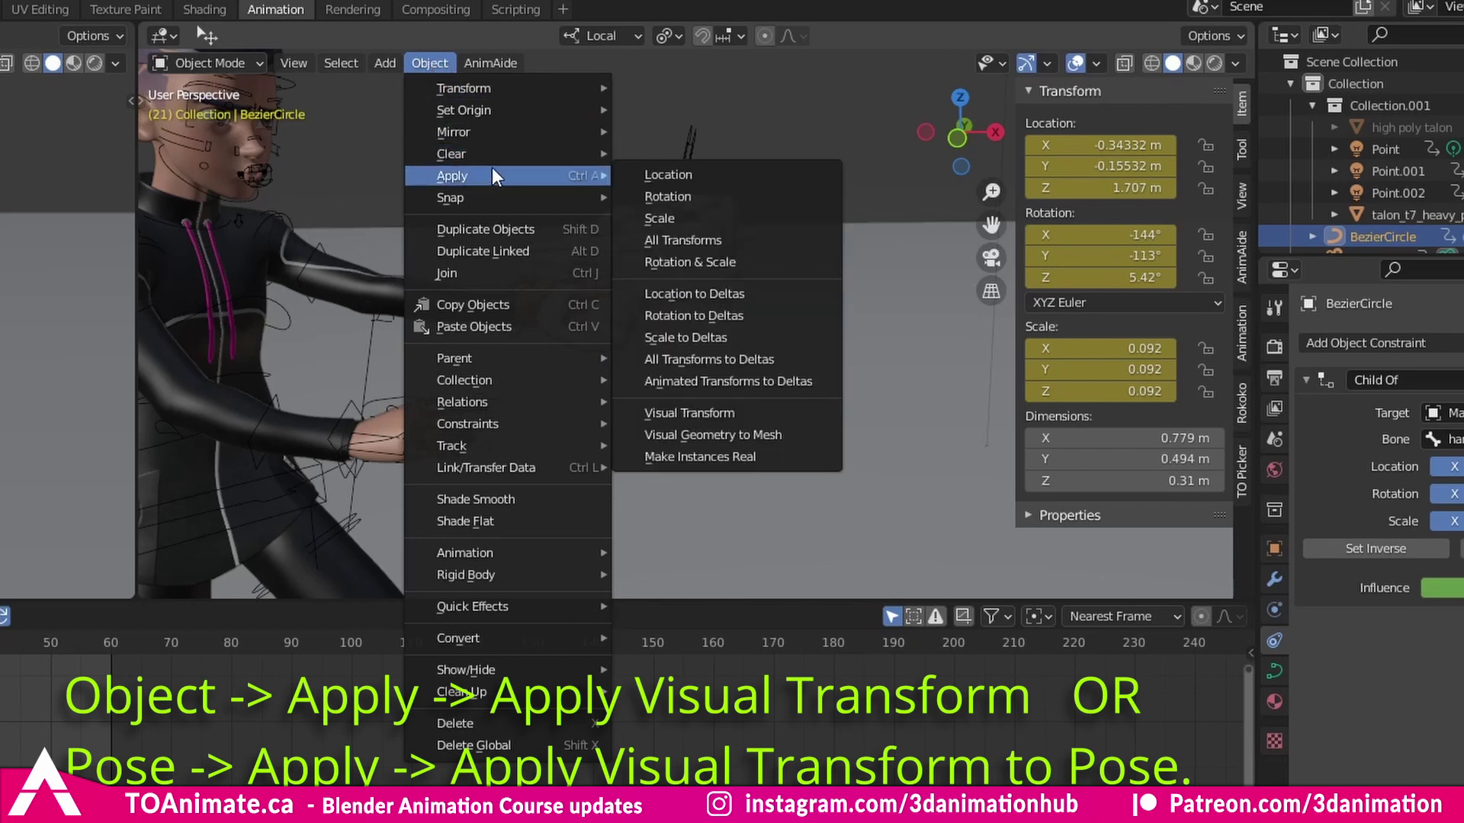
{"action": "left_click", "coordinate": [730, 415]}
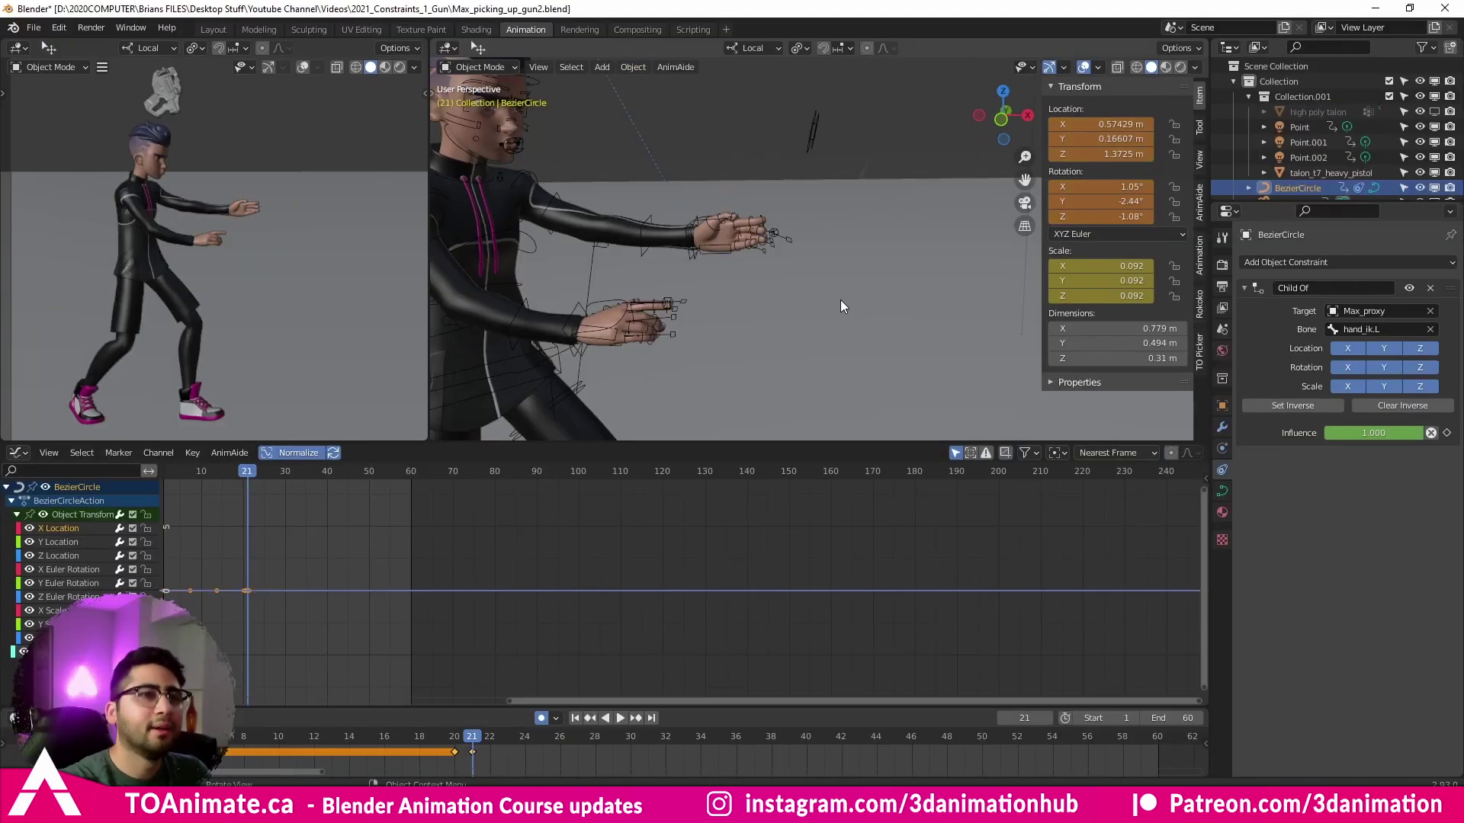
Step: Keyframe the baked location and rotation, then keyframe Child Of influence at 0.000 on frame 21
{"action": "key", "text": "i"}
{"action": "key", "text": "i"}
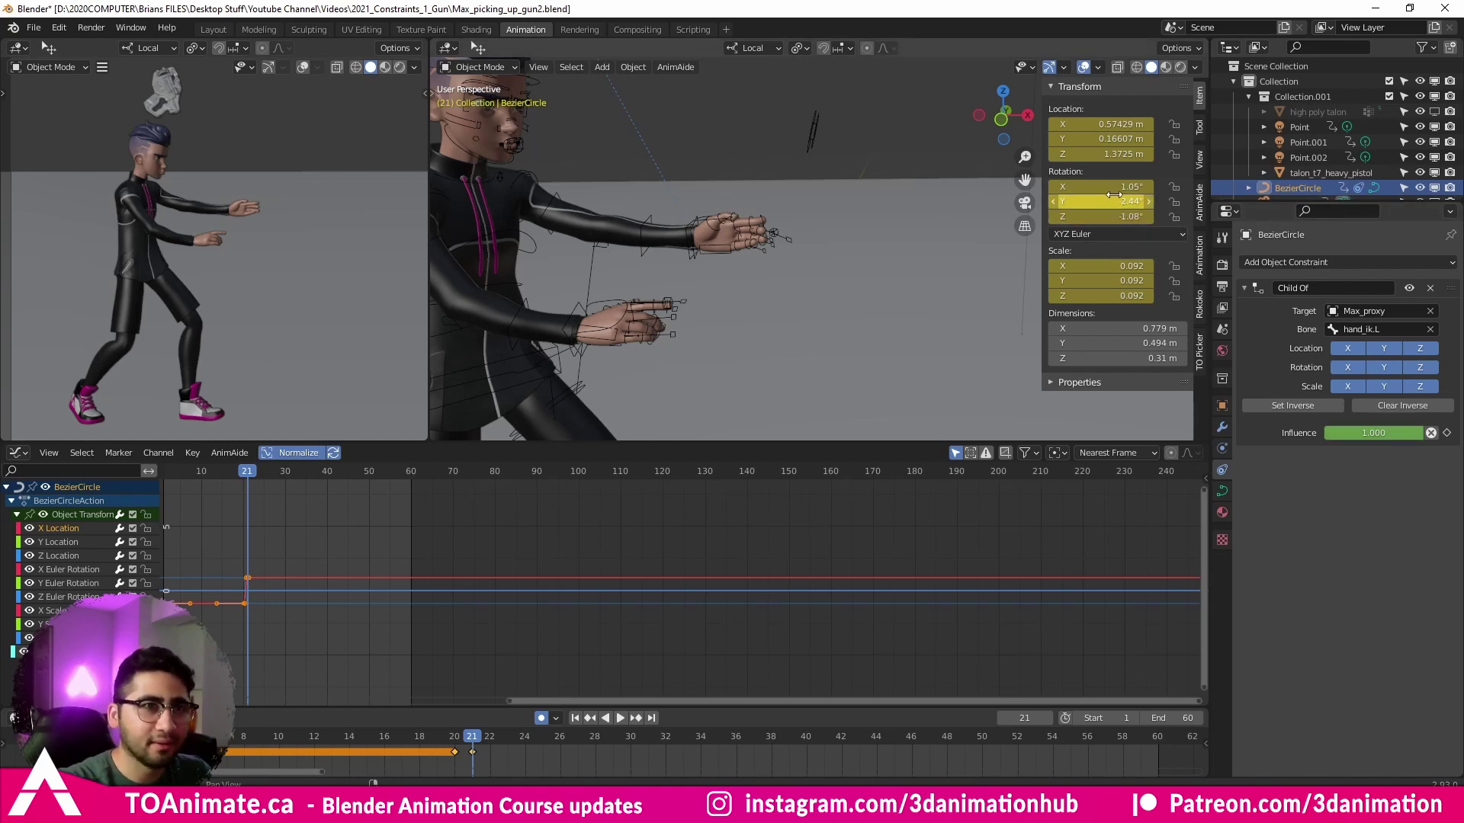
{"action": "left_click_drag", "start_coordinate": [1406, 432], "coordinate": [1327, 432]}
{"action": "key", "text": "i"}
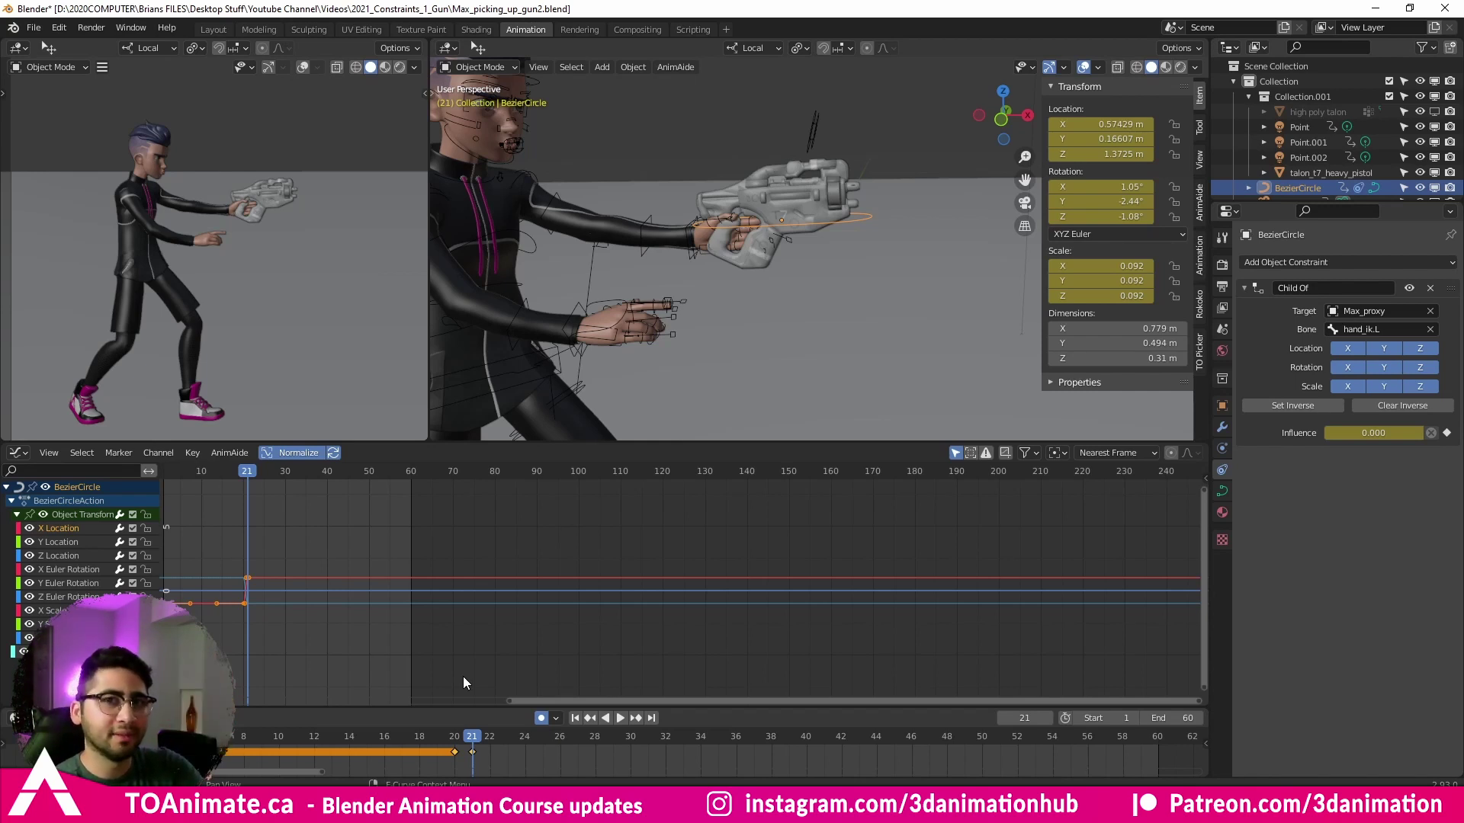
{"action": "key", "text": "shift+space"}
{"action": "key", "text": "g"}
{"action": "middle_click_drag", "start_coordinate": [808, 289], "coordinate": [841, 263]}
Step: At frame 34, move the gun onto the table top and rotate it to lie flat
{"action": "key", "text": "g"}
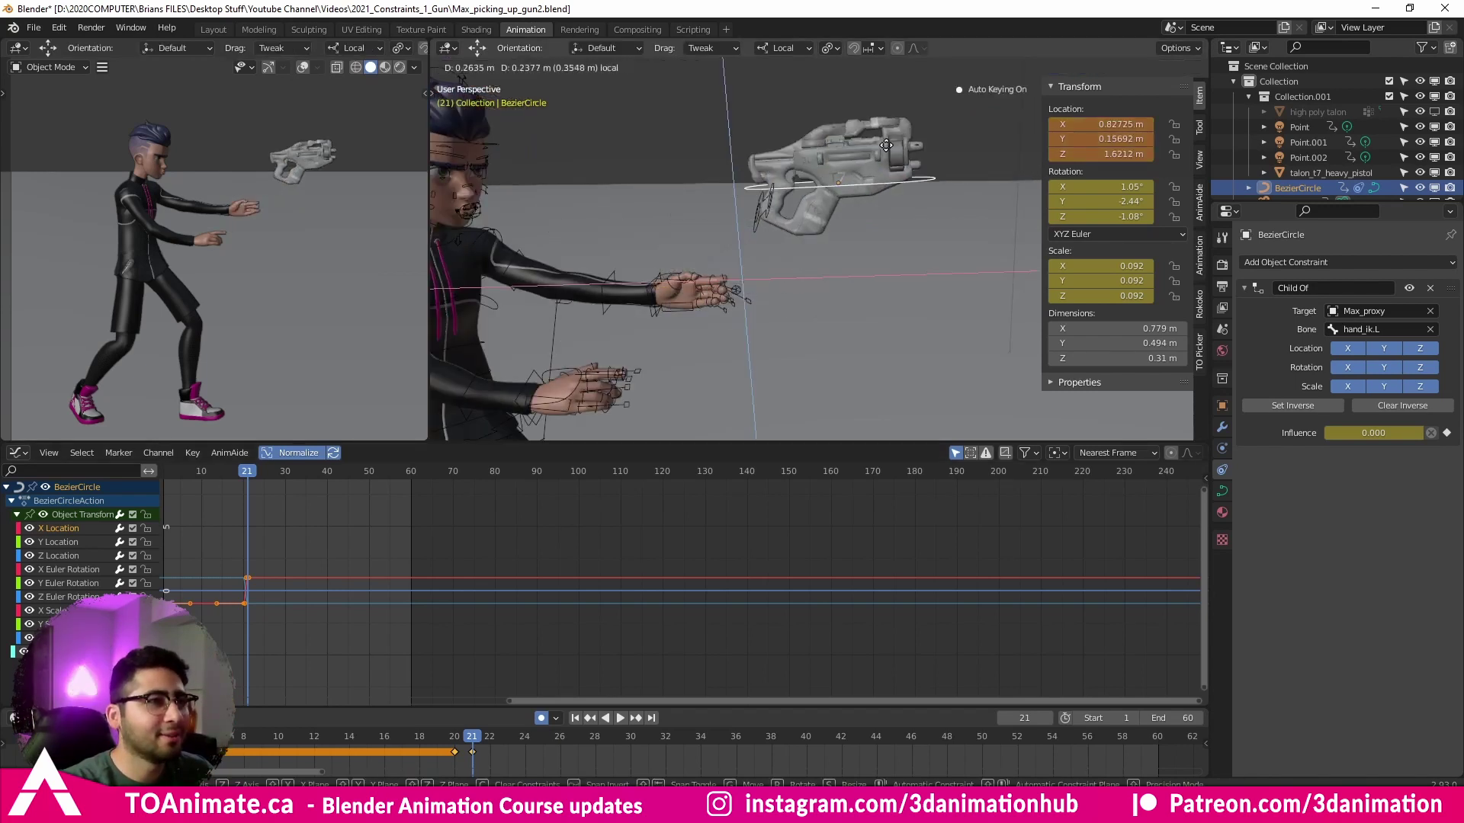
{"action": "right_click", "coordinate": [799, 218]}
{"action": "scroll", "coordinate": [797, 358], "scroll_direction": "down", "scroll_amount": 4}
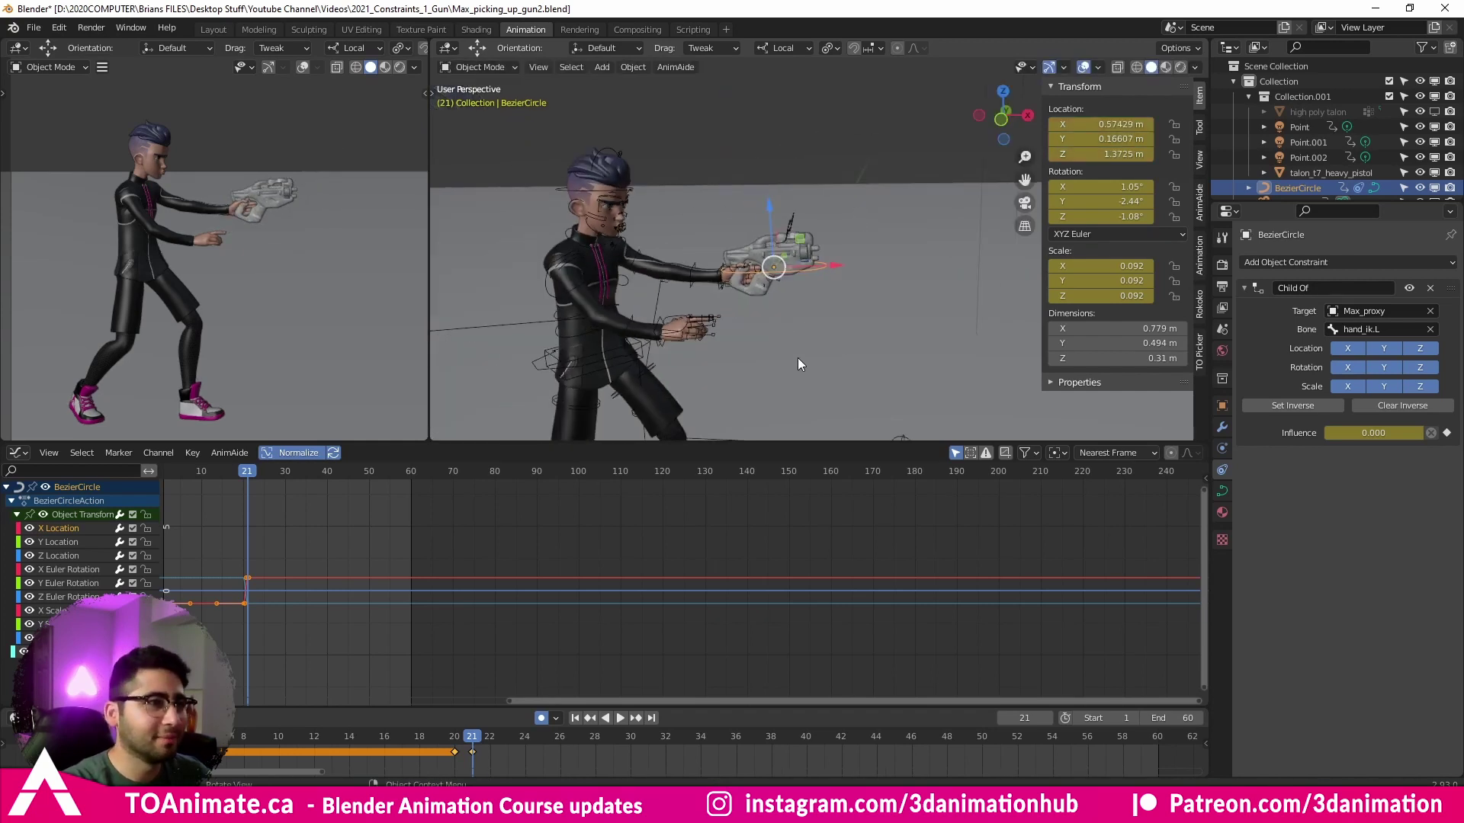
{"action": "left_click_drag", "start_coordinate": [491, 739], "coordinate": [706, 765]}
{"action": "scroll", "coordinate": [787, 268], "scroll_direction": "down", "scroll_amount": 3}
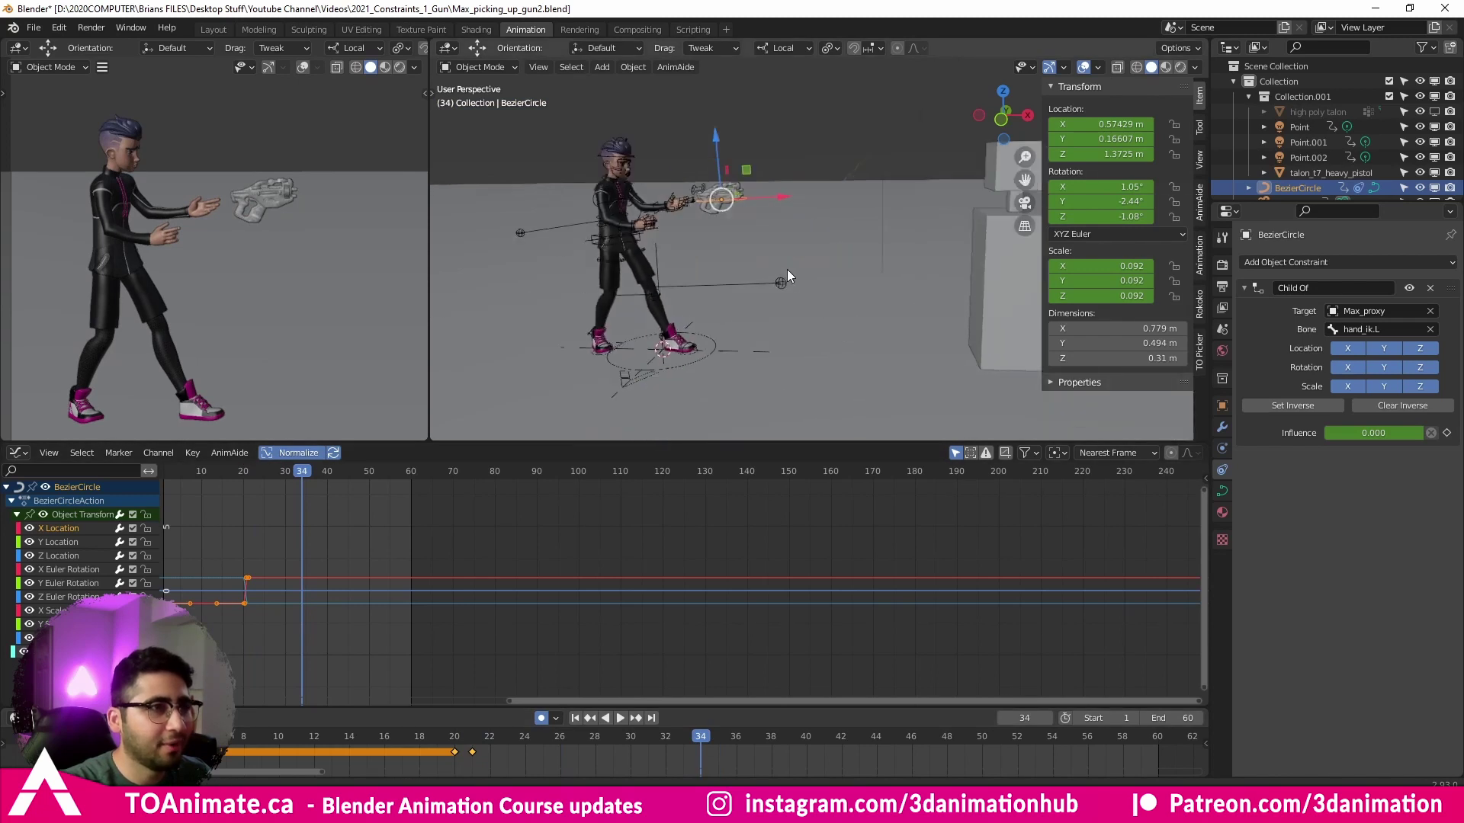
{"action": "key", "text": "g"}
{"action": "left_click", "coordinate": [1008, 289]}
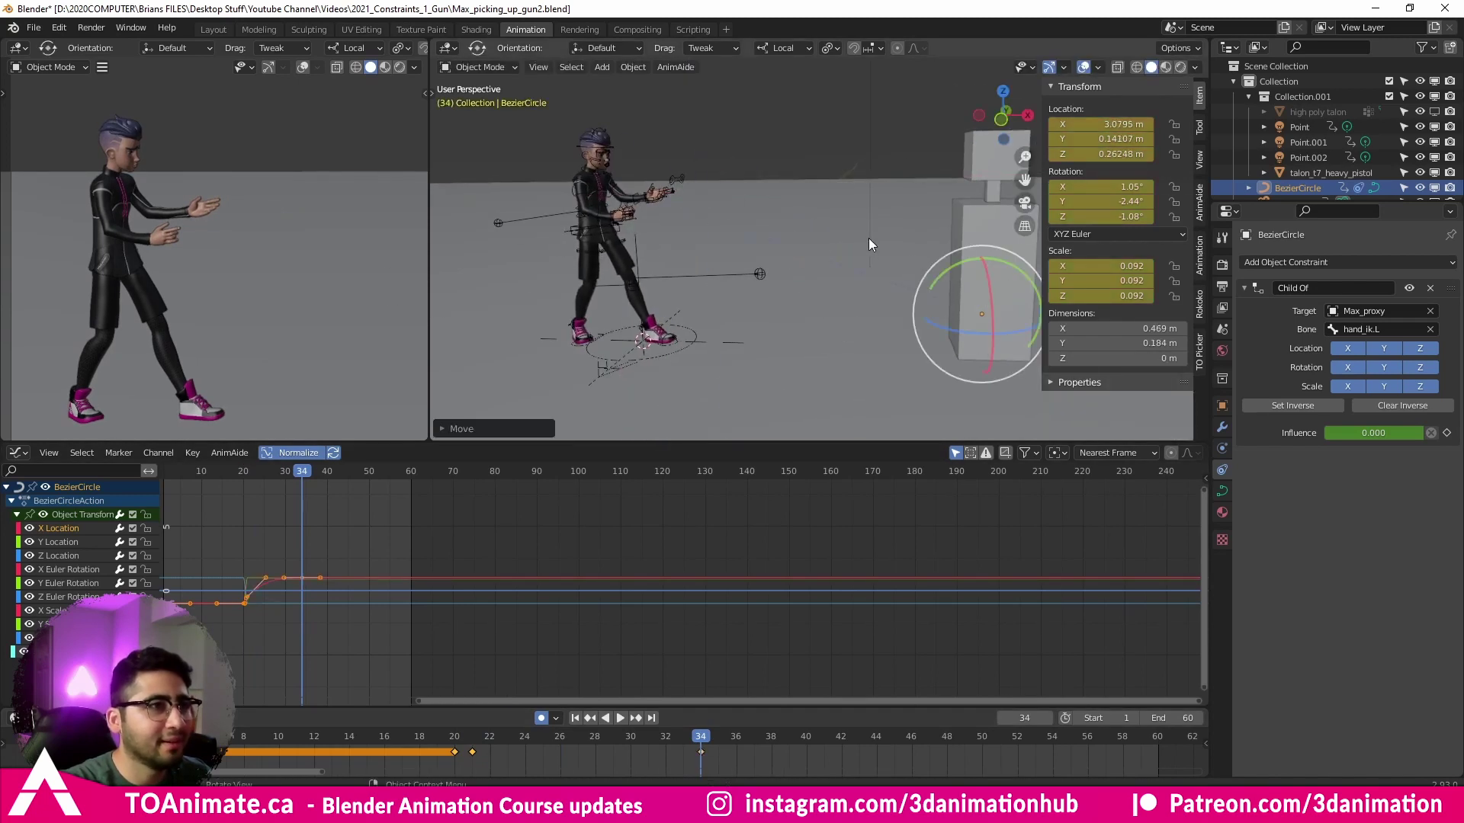
{"action": "key", "text": "r"}
{"action": "left_click", "coordinate": [1039, 307]}
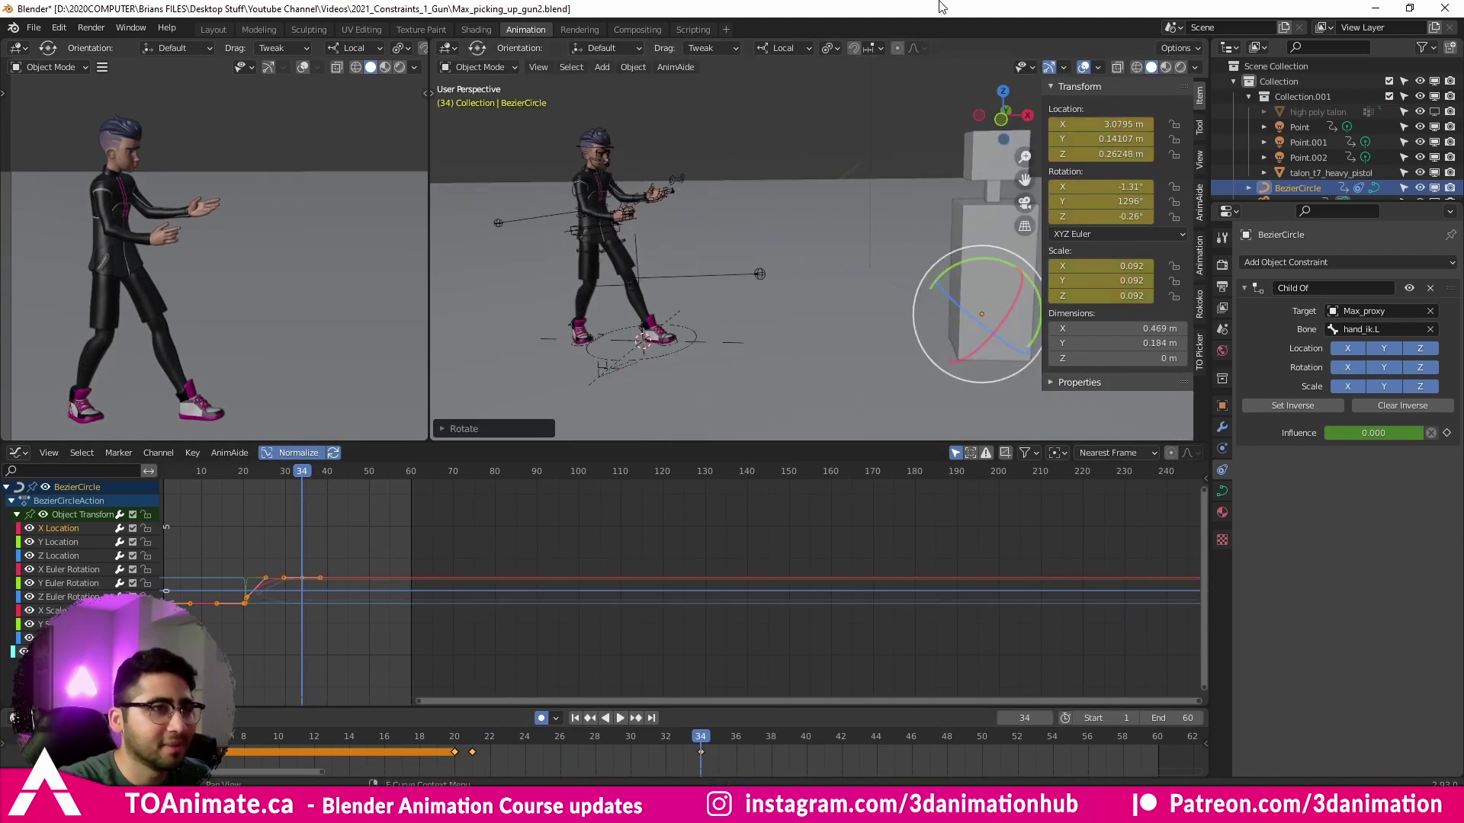
Step: Play the release animation back from frame 21
{"action": "left_click", "coordinate": [494, 739]}
{"action": "key", "text": "space"}
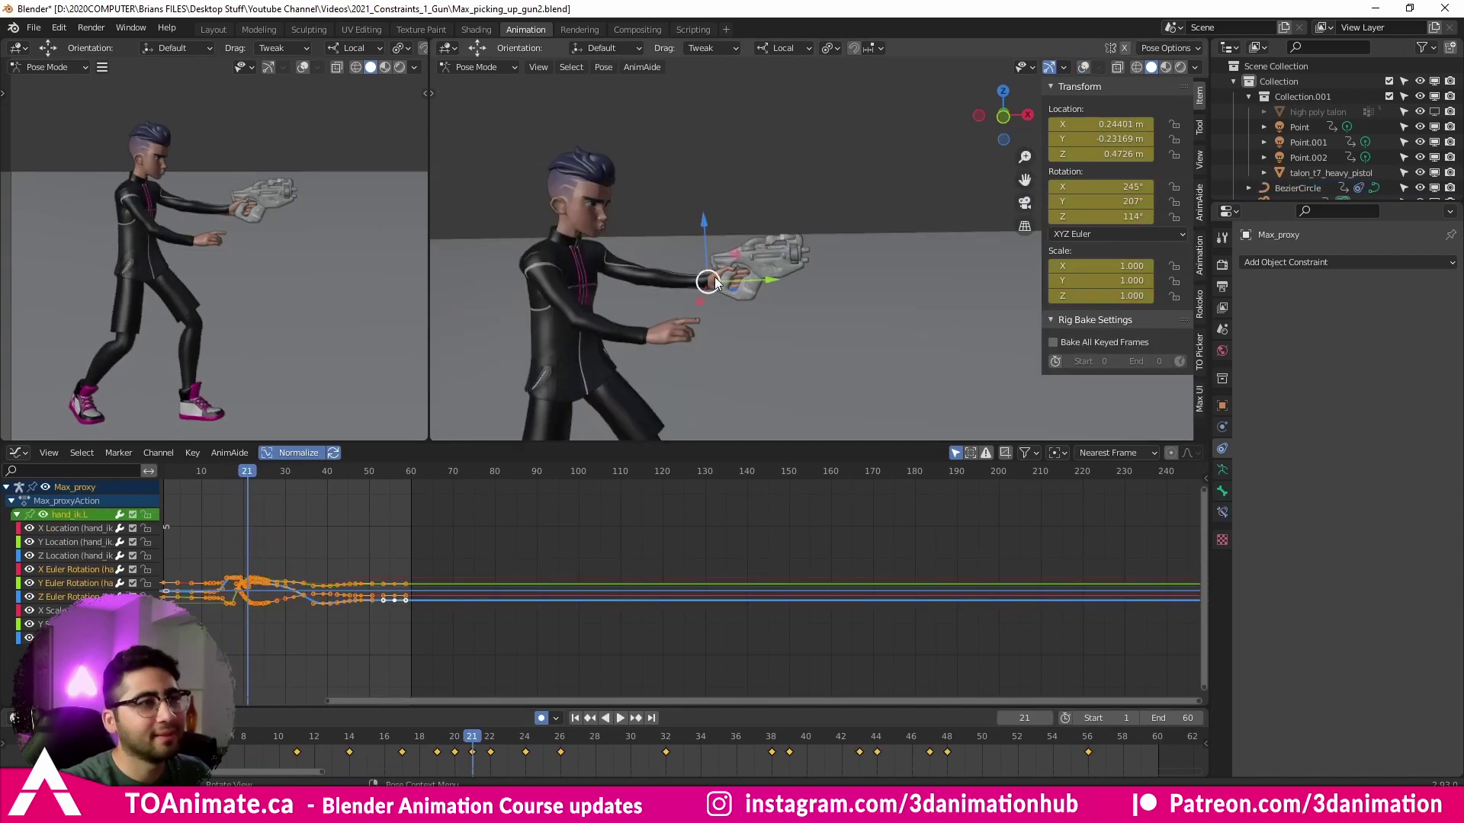
{"action": "key", "text": "g"}
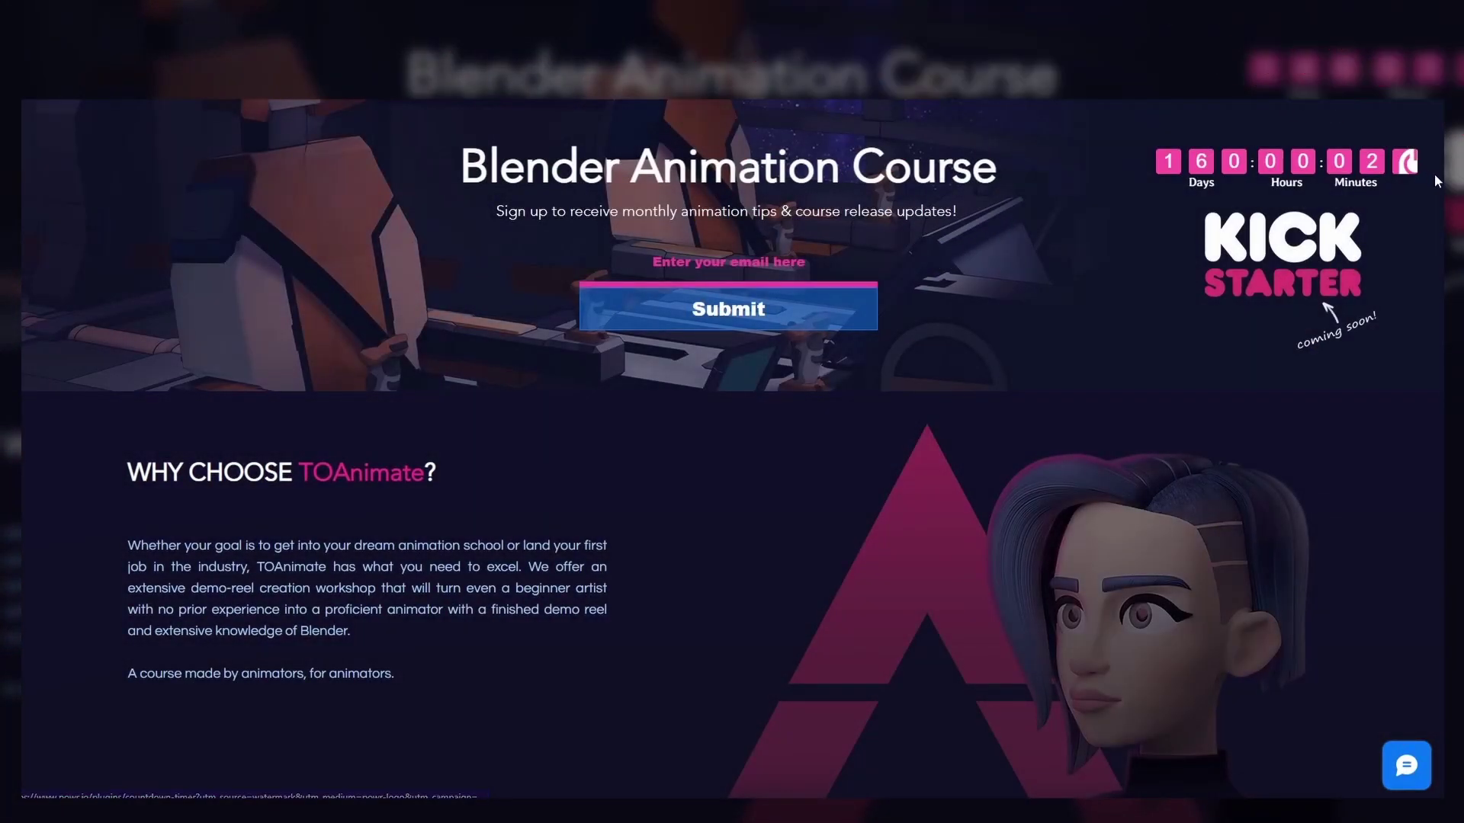
Step: Scroll down the TOAnimate course page and start entering an email address in the sign-up field
{"action": "middle_click", "coordinate": [1428, 214]}
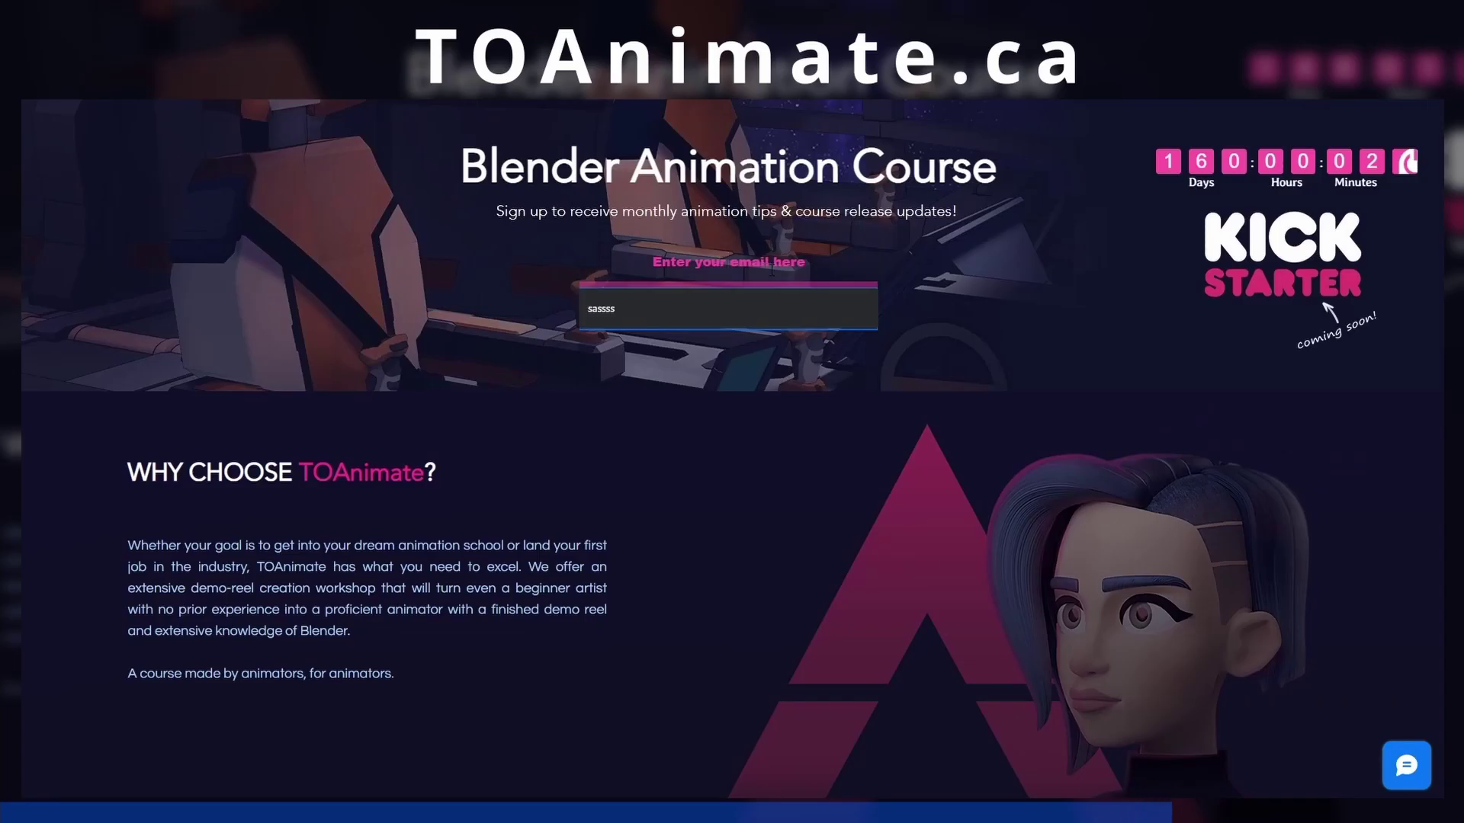
{"action": "left_click", "coordinate": [771, 267]}
{"action": "type", "text": "Email@gm"}
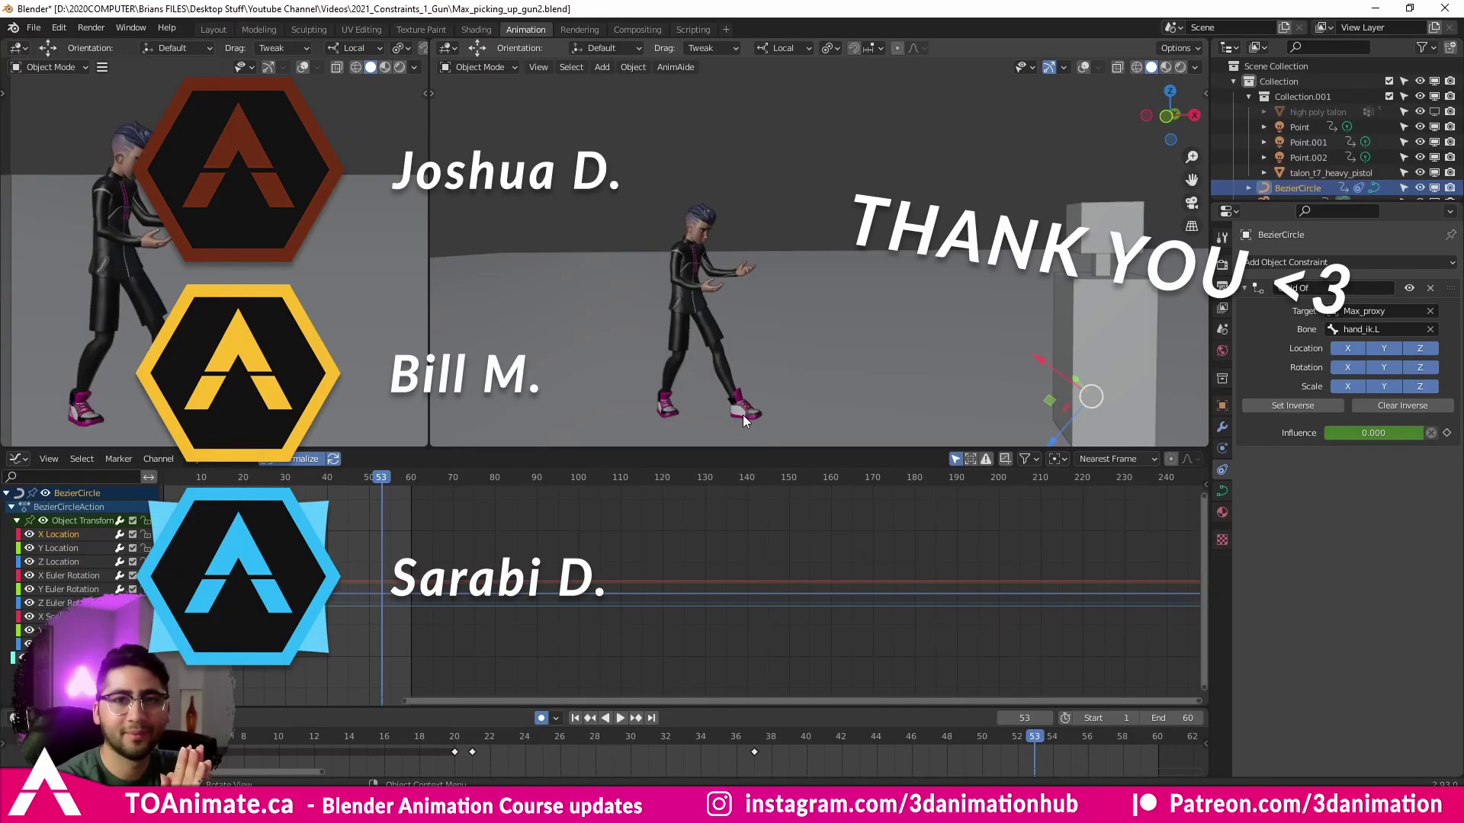